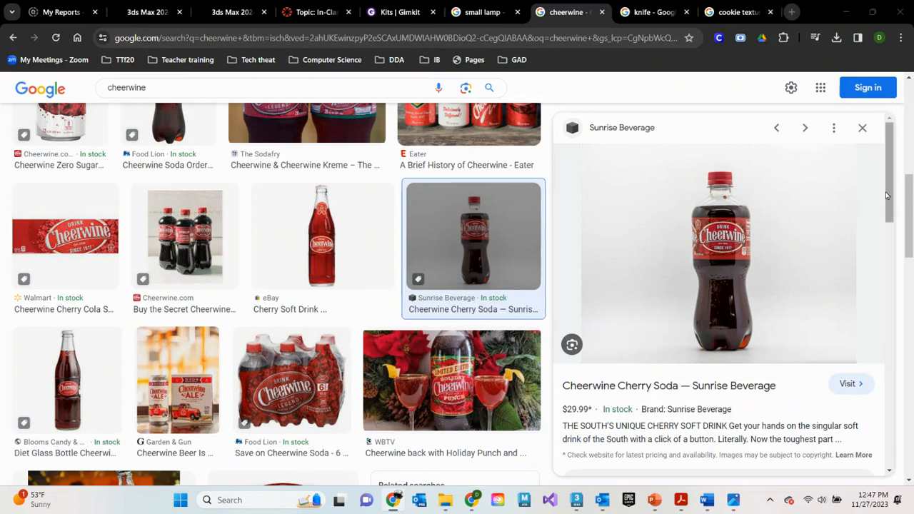
Compare the Cheerwine image results, previewing the multipacks, the holiday punch and the single plastic bottles from Sunrise Beverage and Food Lion
scroll(884, 207, "down", 2)
scroll(885, 208, "up", 2)
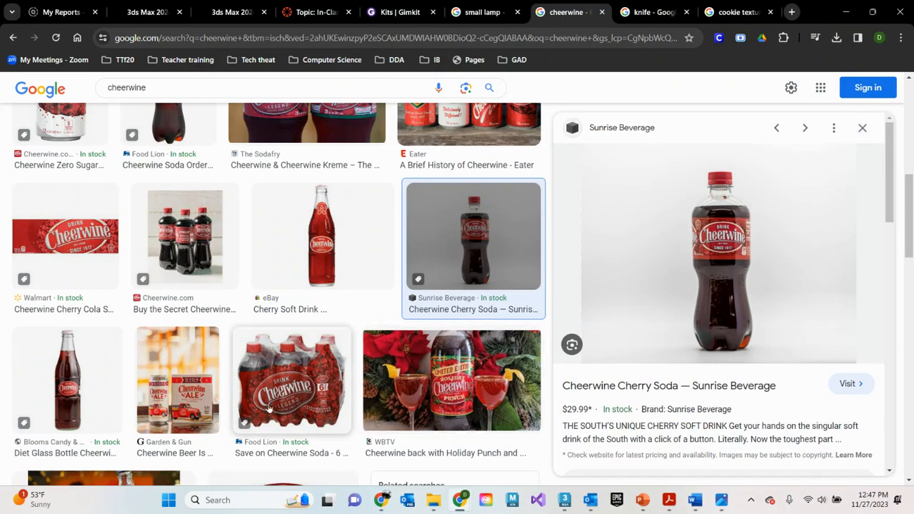
left_click(268, 406)
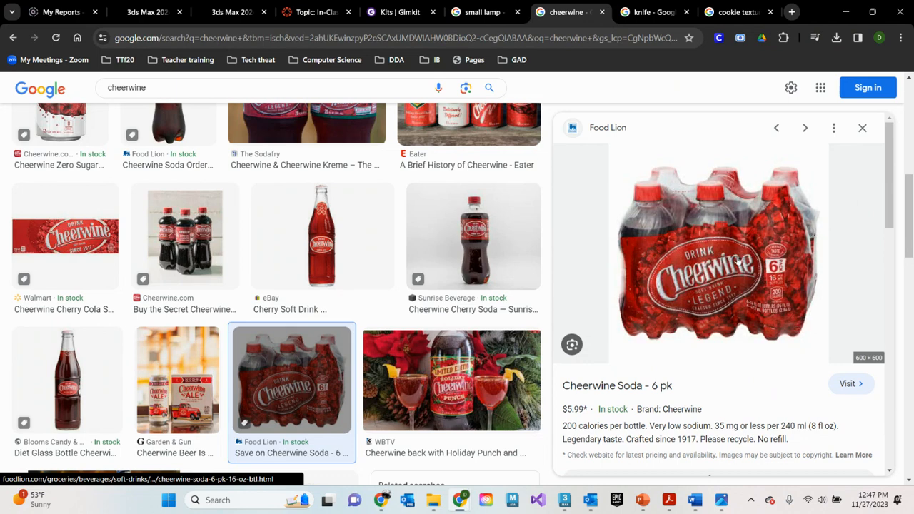
left_click(460, 368)
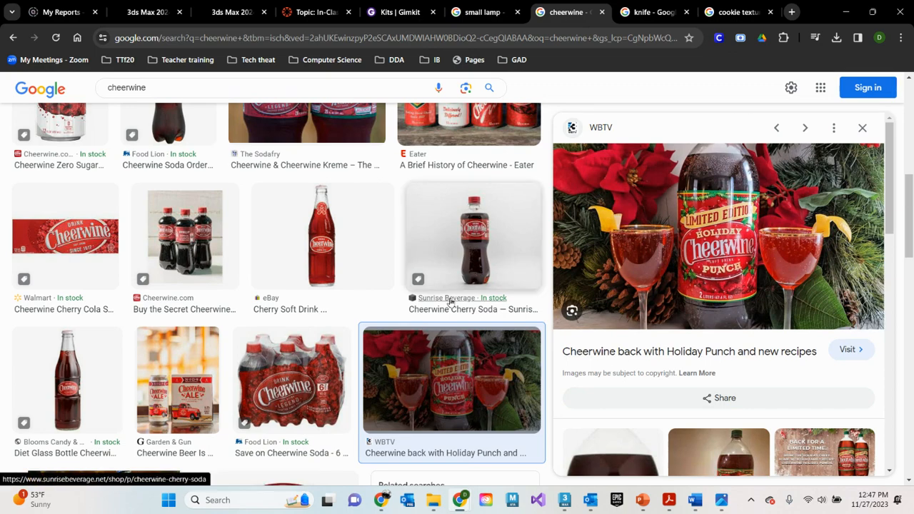
scroll(375, 321, "up", 3)
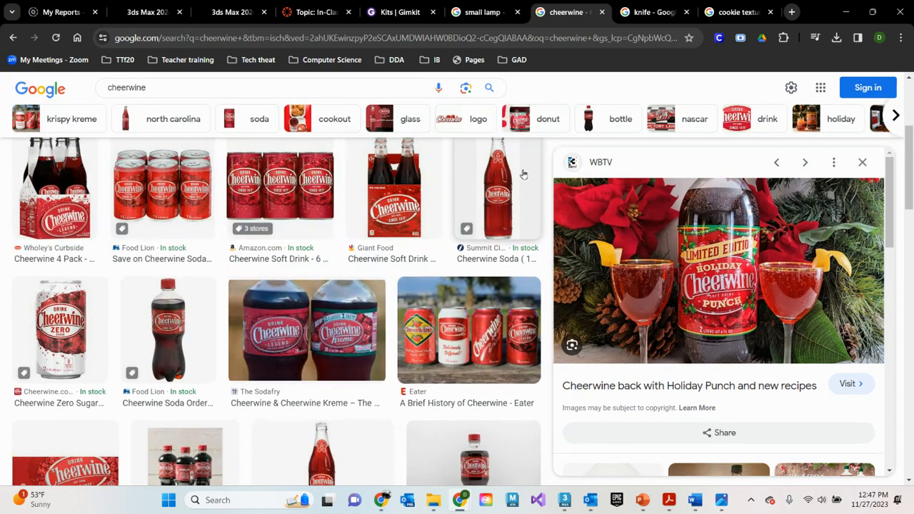
left_click(385, 190)
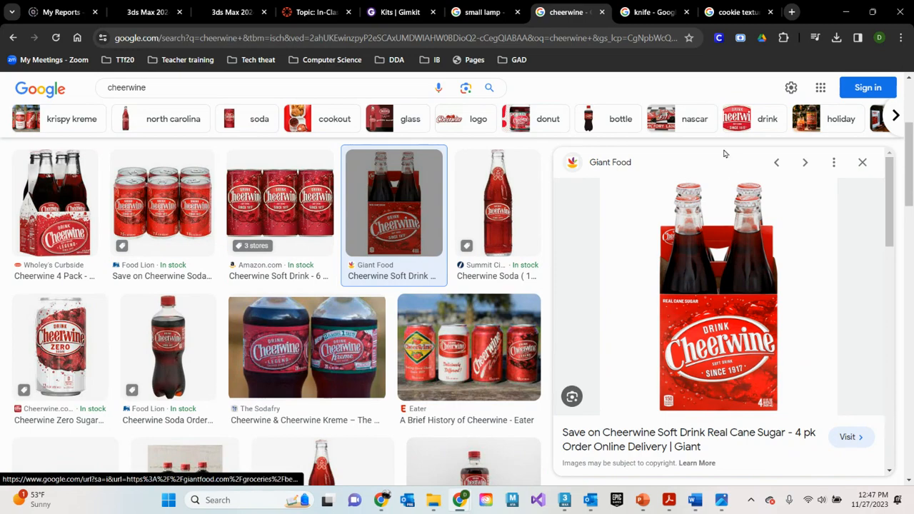
scroll(443, 338, "down", 3)
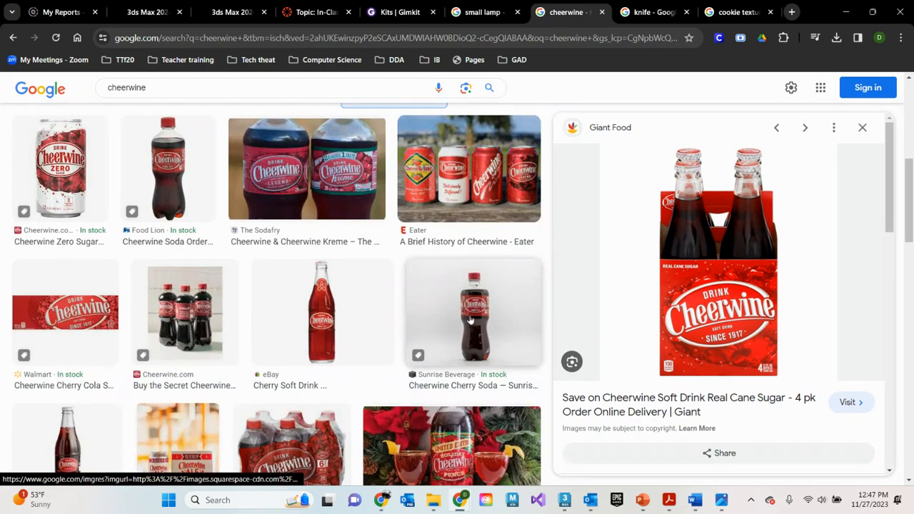
left_click(470, 321)
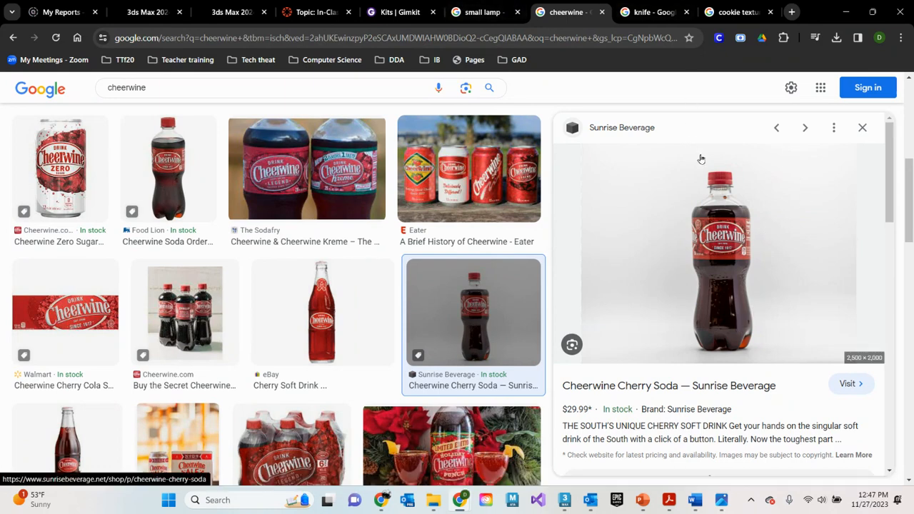
left_click_drag(174, 168, 160, 160)
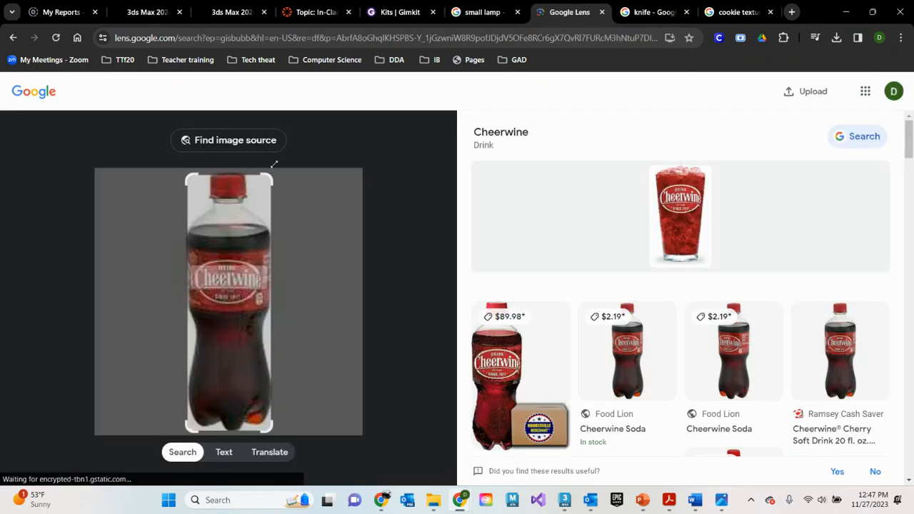
left_click(13, 37)
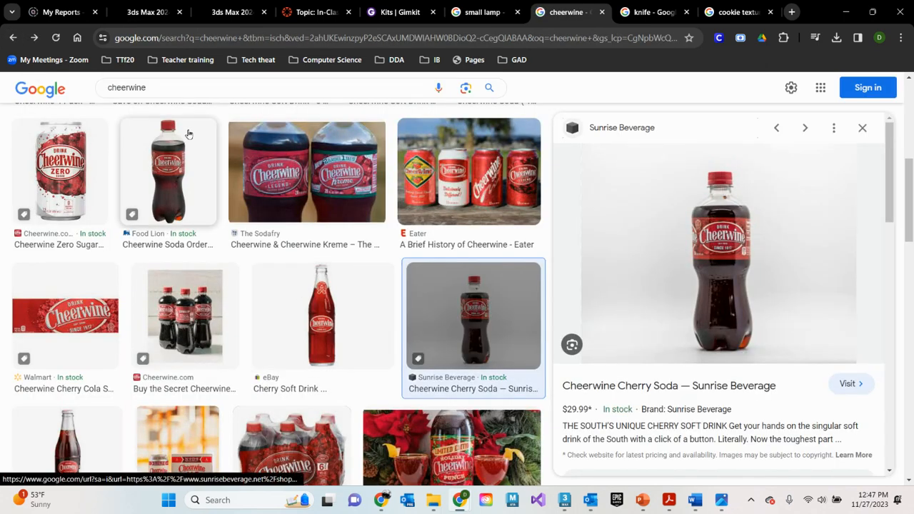
left_click(188, 132)
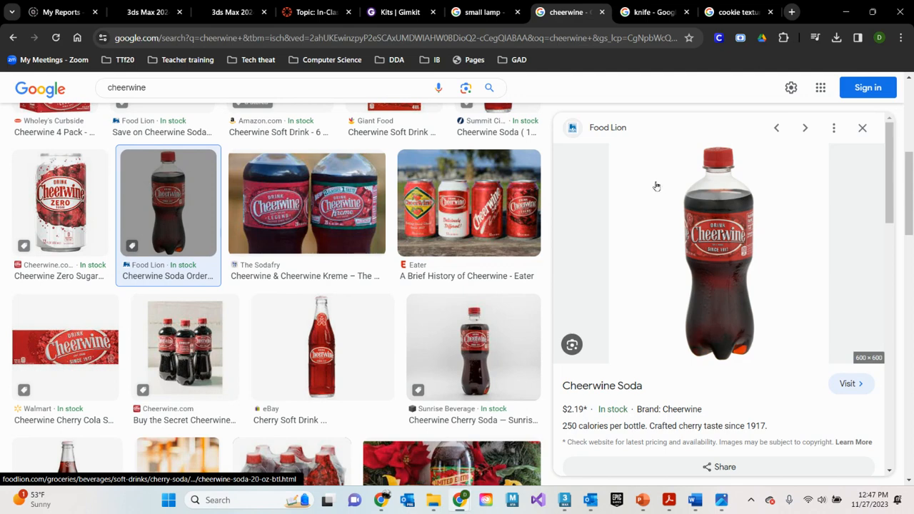
Save the Sunrise Beverage bottle image to Downloads as a JPEG named cheerwine, replacing the existing file
left_click(508, 354)
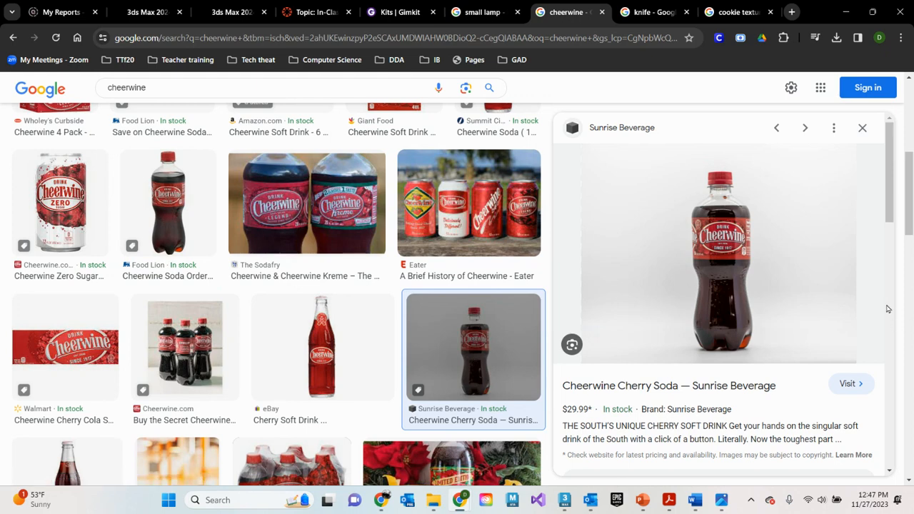
right_click(606, 252)
left_click(679, 422)
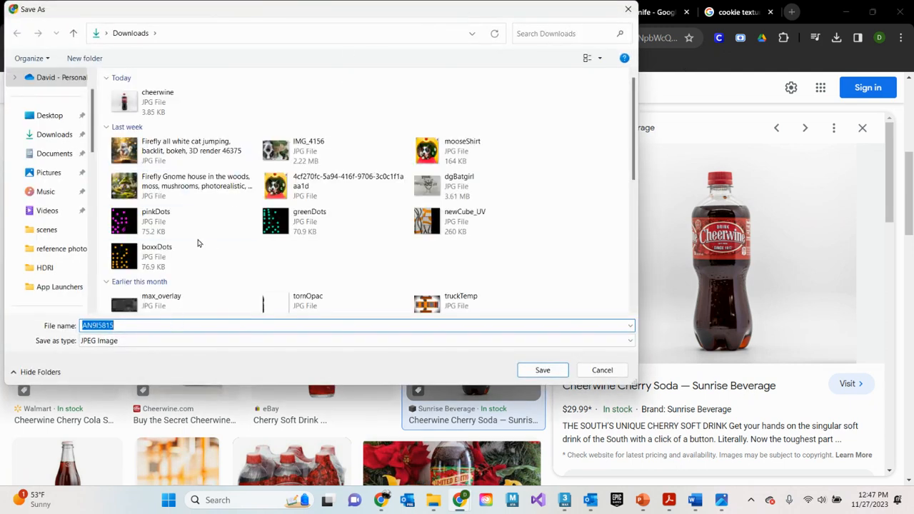
left_click(159, 102)
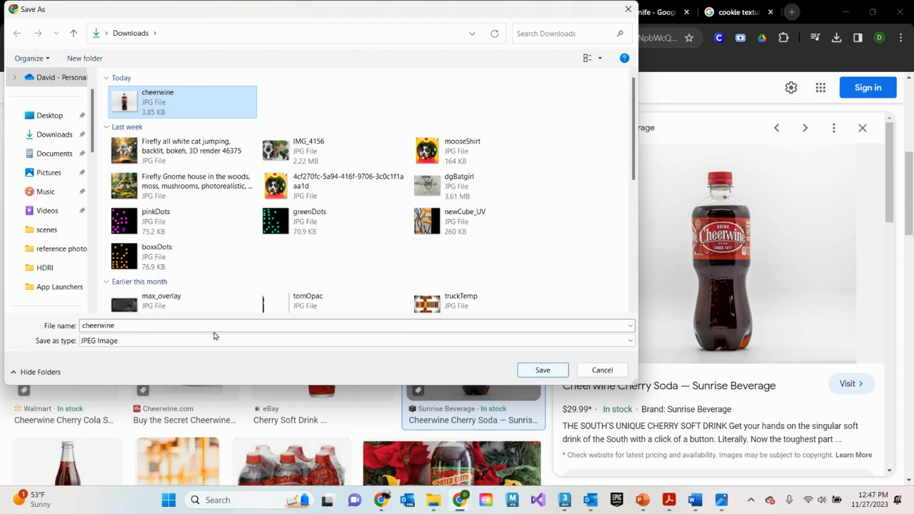
left_click(183, 343)
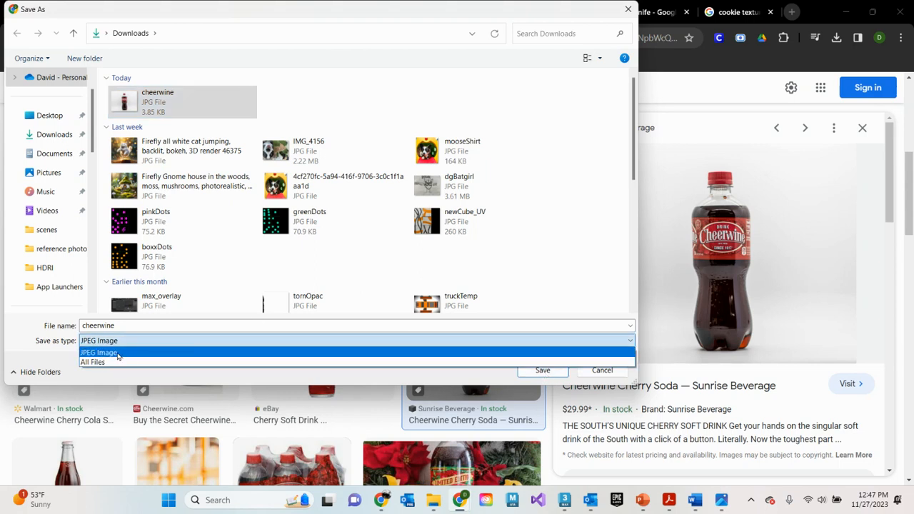
left_click(128, 326)
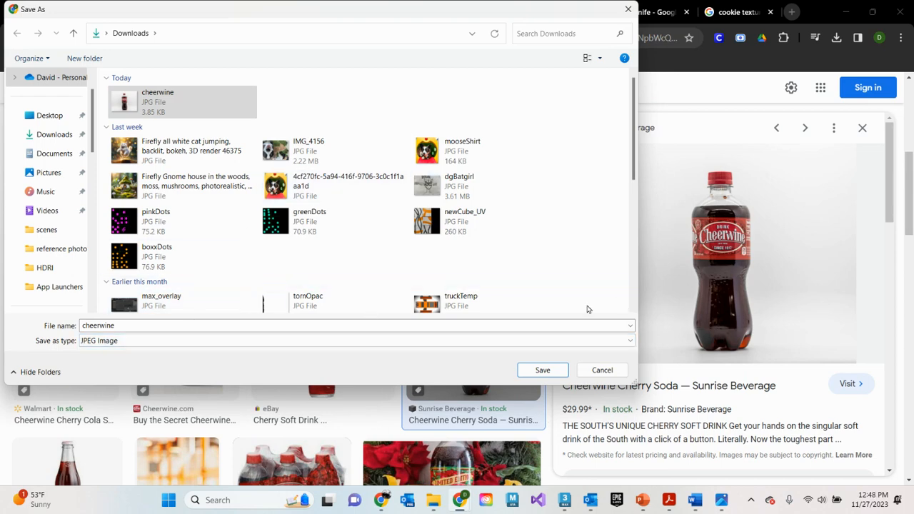
left_click(543, 374)
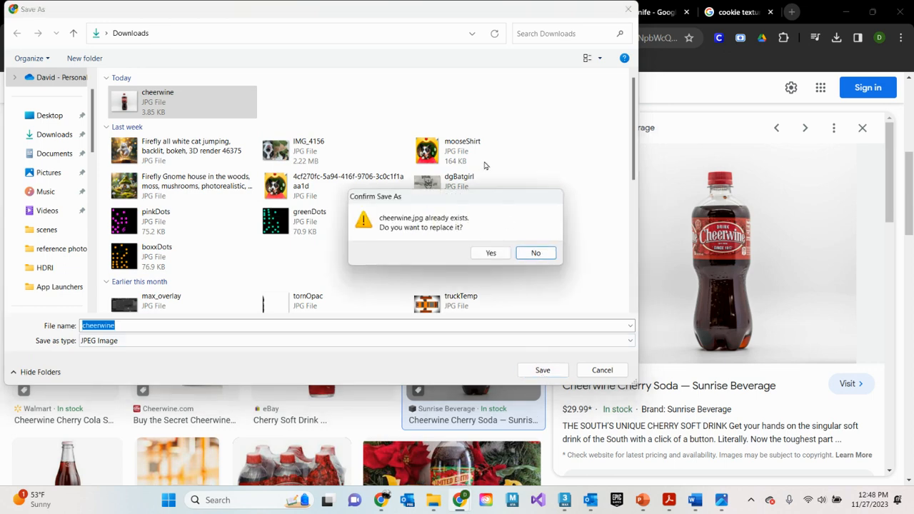
left_click(496, 256)
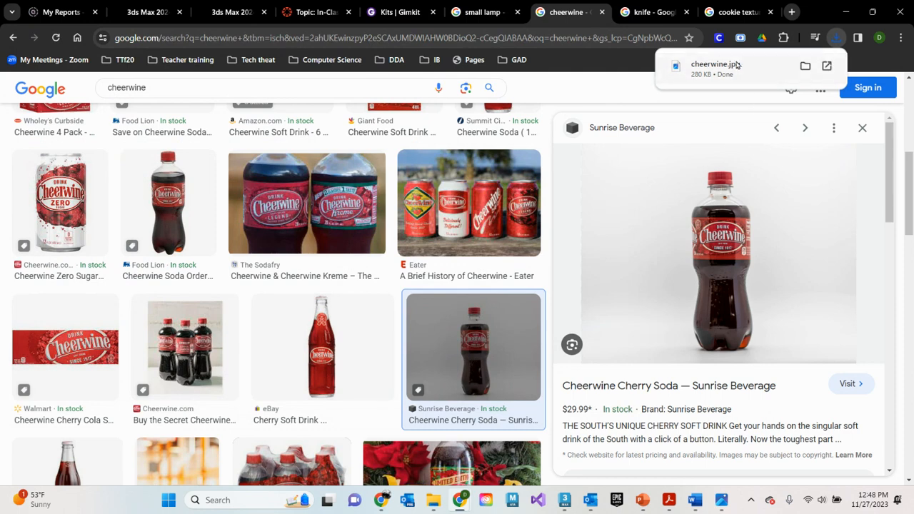
Open the newly downloaded cheerwine.jpg from the recent download history in the image viewer
left_click(837, 37)
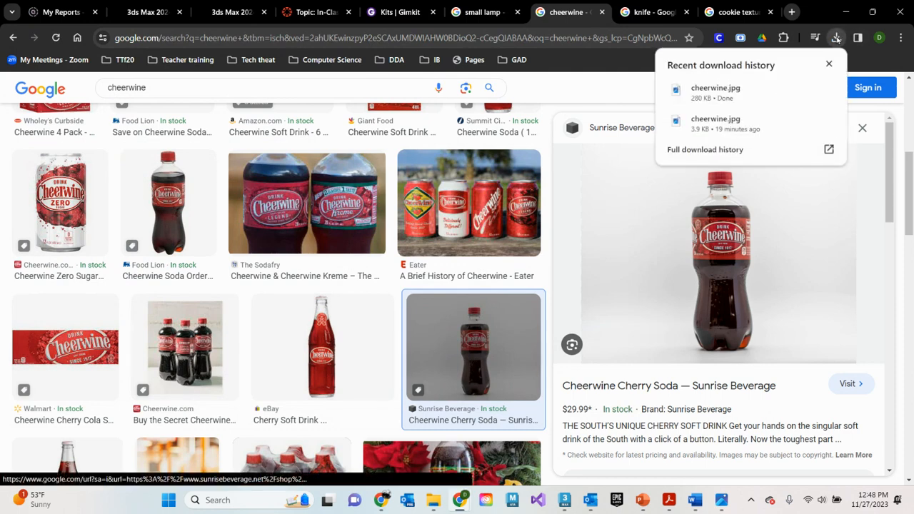
left_click(739, 93)
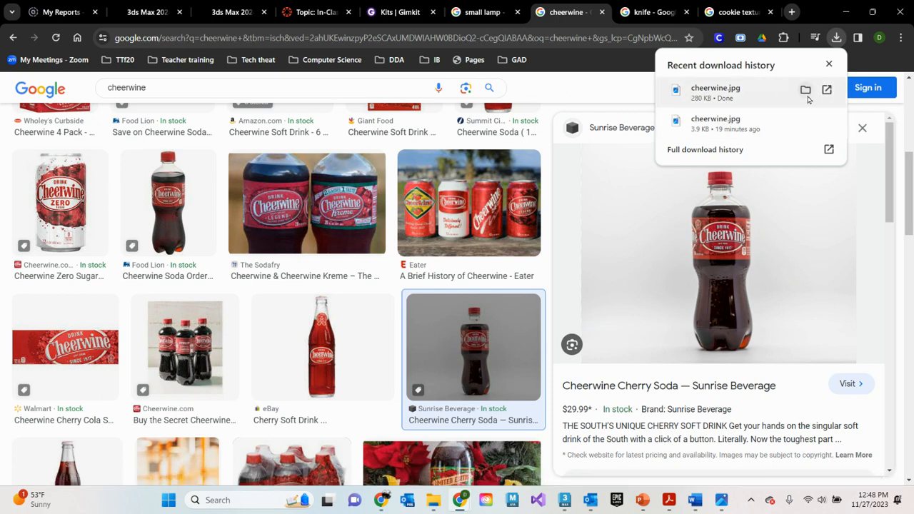
left_click(829, 96)
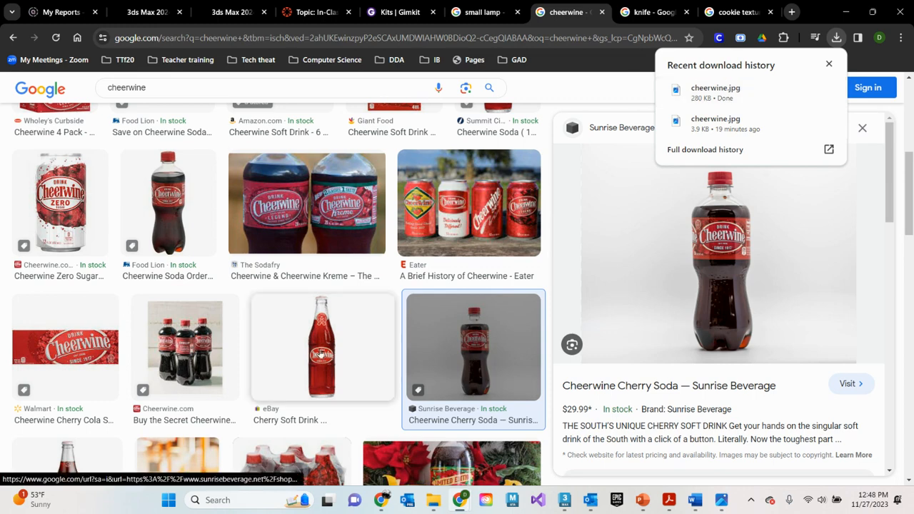
left_click(828, 89)
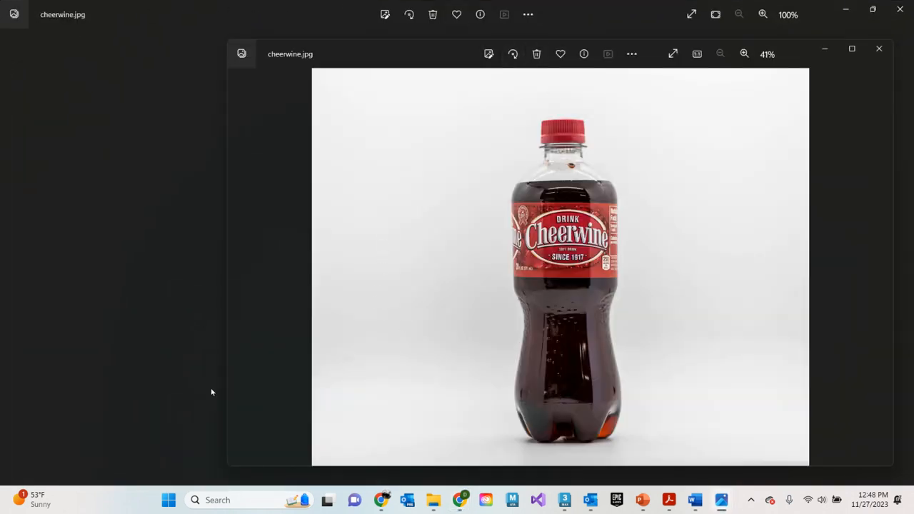
mouse_move(723, 509)
Save a copy of the bottle image as cheerwine in the reference photos folder, with .jpg as the file type
left_click(633, 56)
left_click(473, 108)
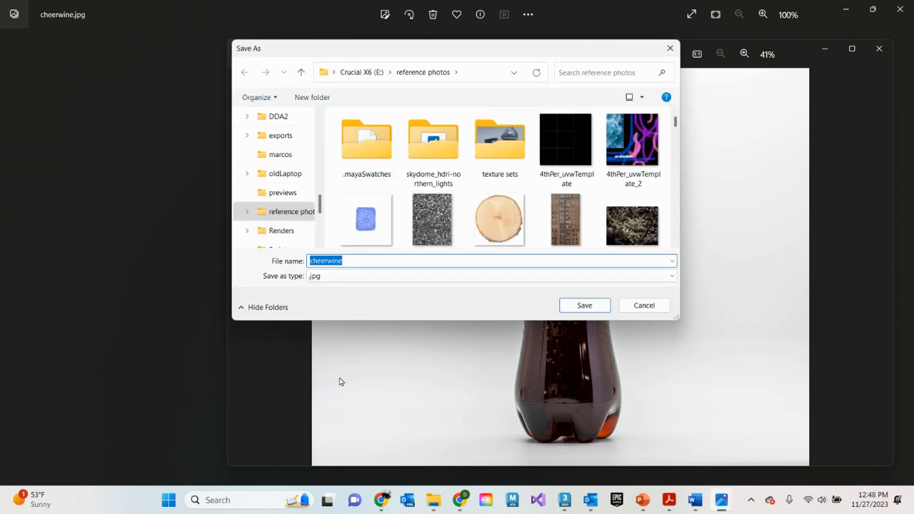
left_click(343, 276)
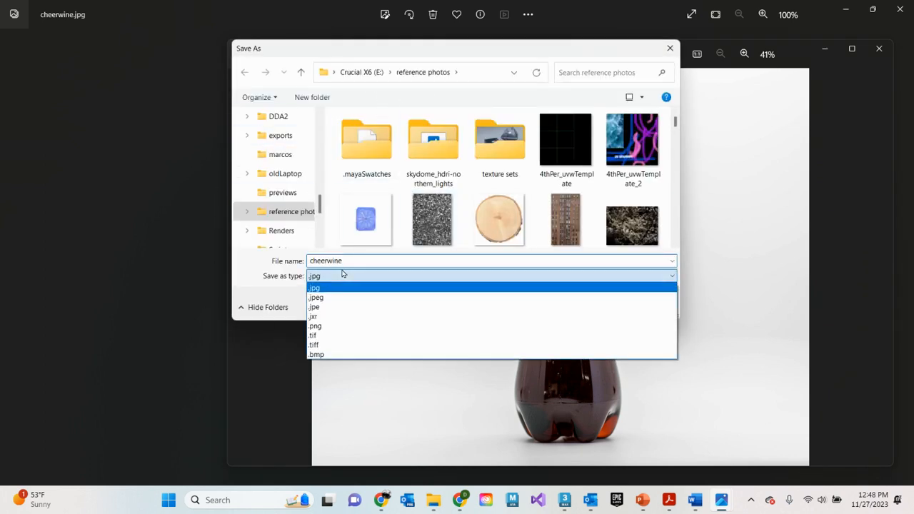
left_click(315, 306)
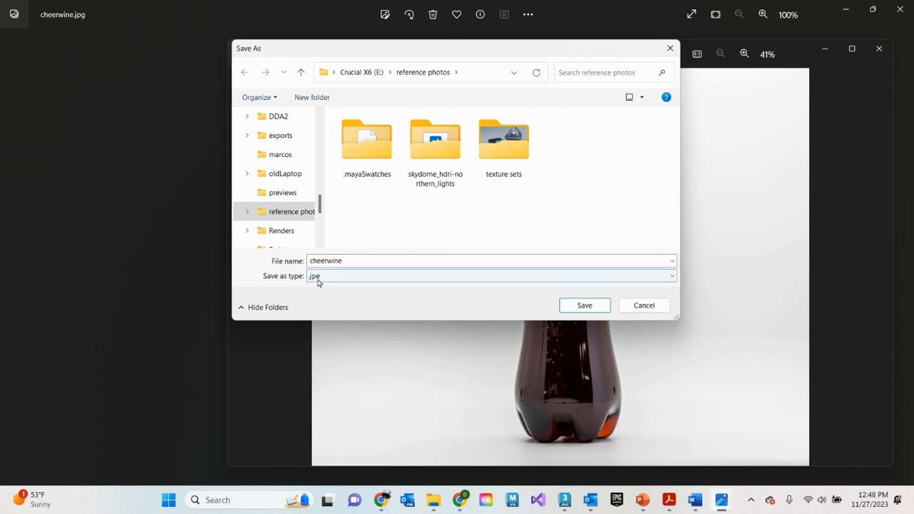
left_click(318, 278)
left_click(318, 288)
left_click(317, 278)
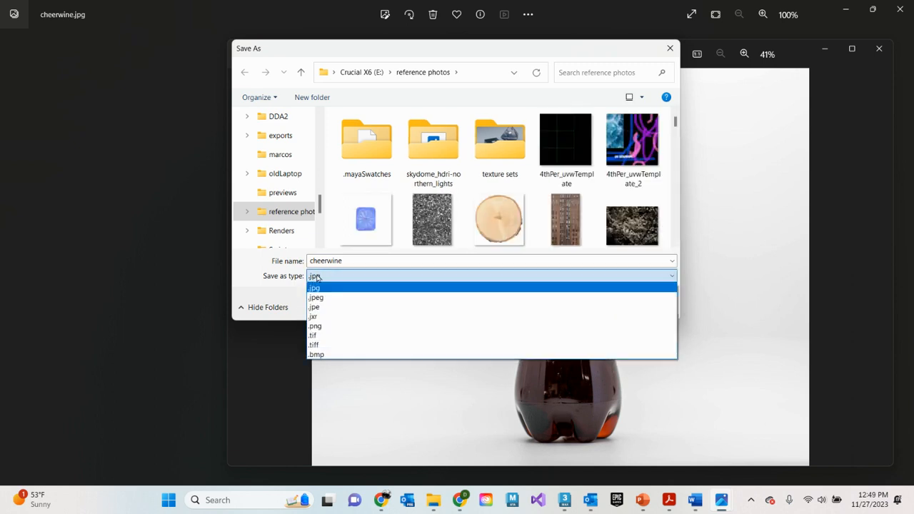
left_click(319, 298)
left_click(317, 278)
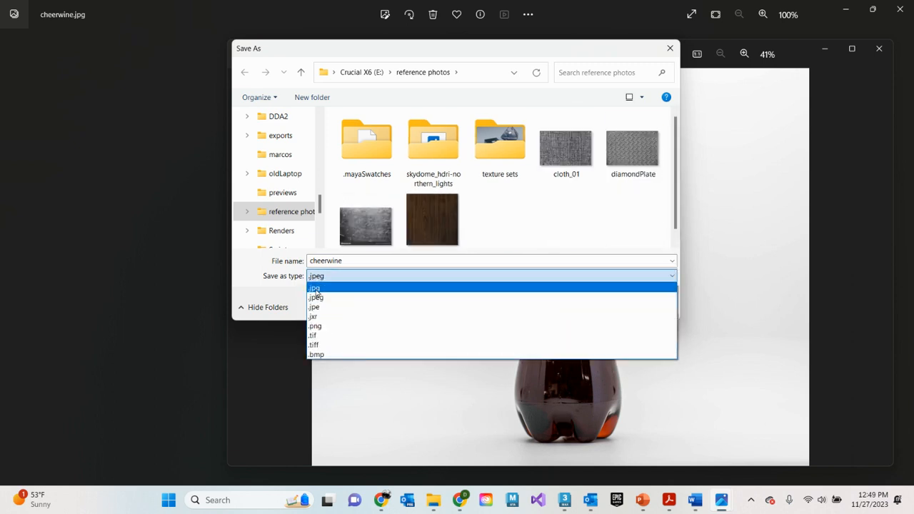
left_click(320, 327)
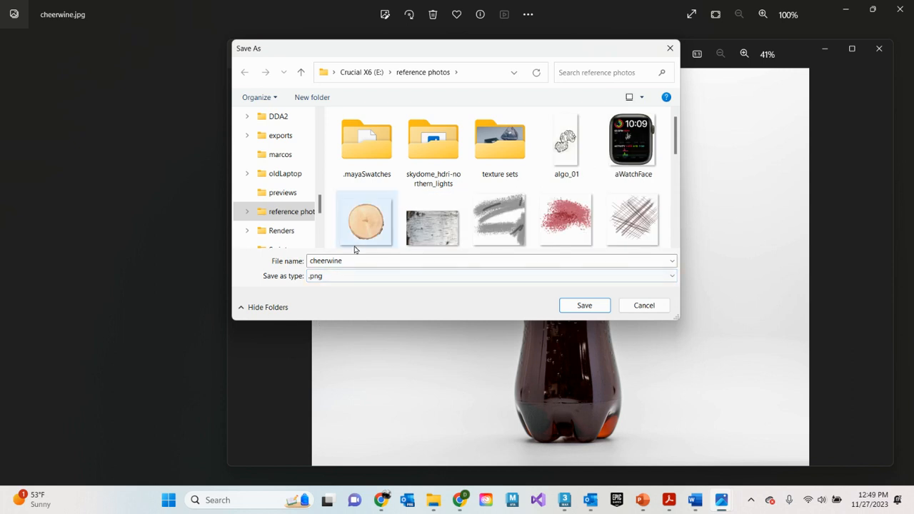
left_click(317, 278)
left_click(317, 289)
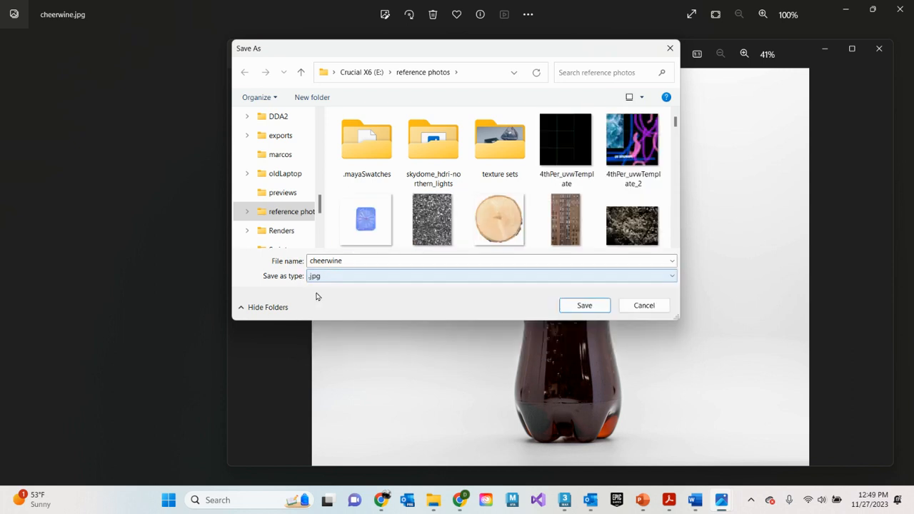
left_click(586, 305)
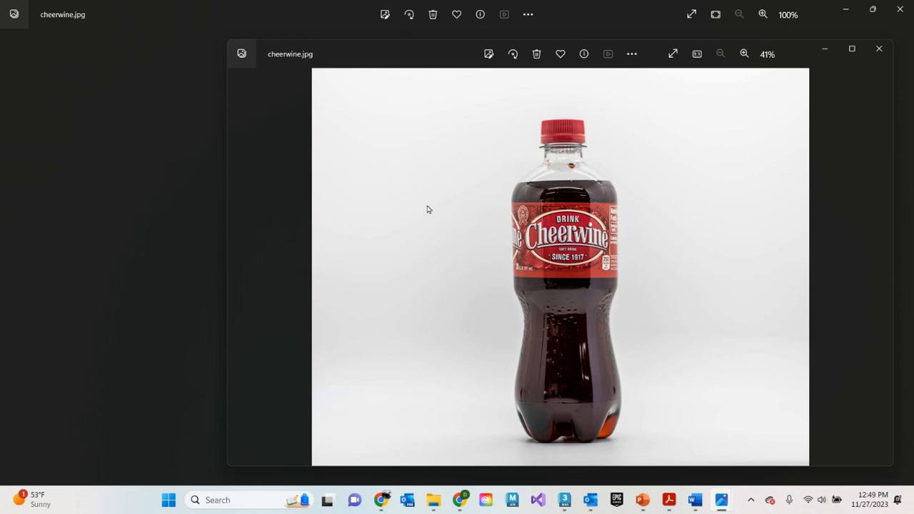
Close both image viewer windows, minimize the browser and switch to 3ds Max
left_click(881, 55)
left_click(900, 8)
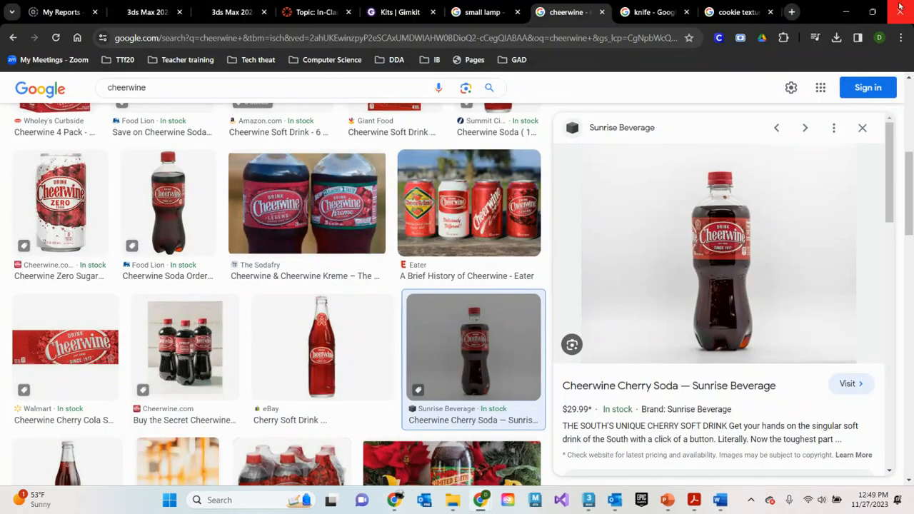
left_click(848, 15)
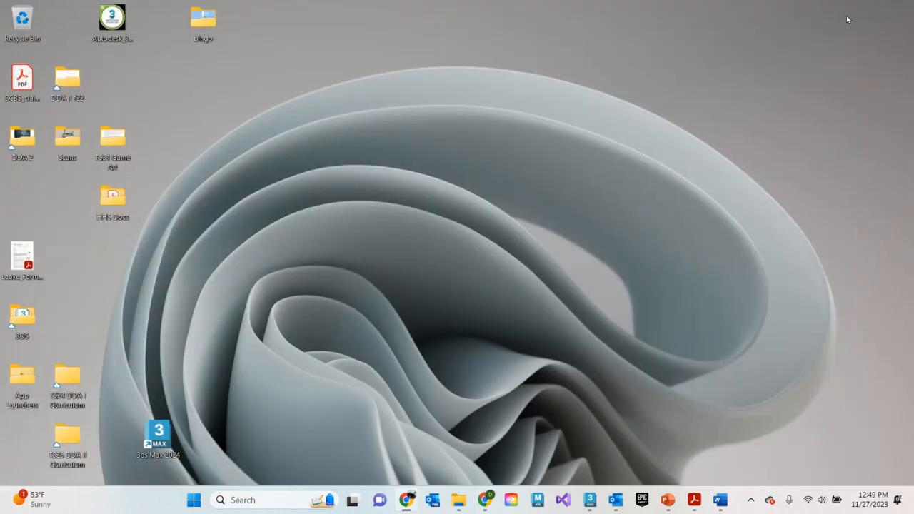
left_click(590, 500)
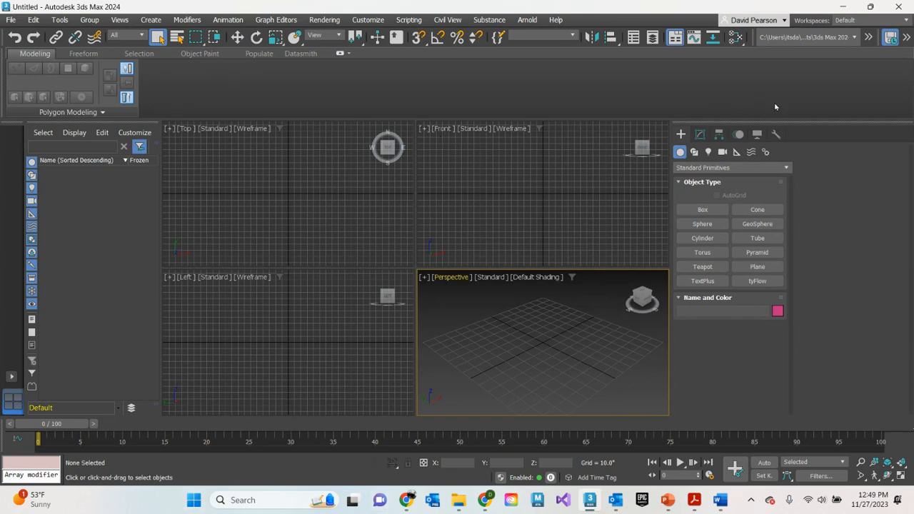
Set the display units to US Standard Decimal Inches
left_click(369, 21)
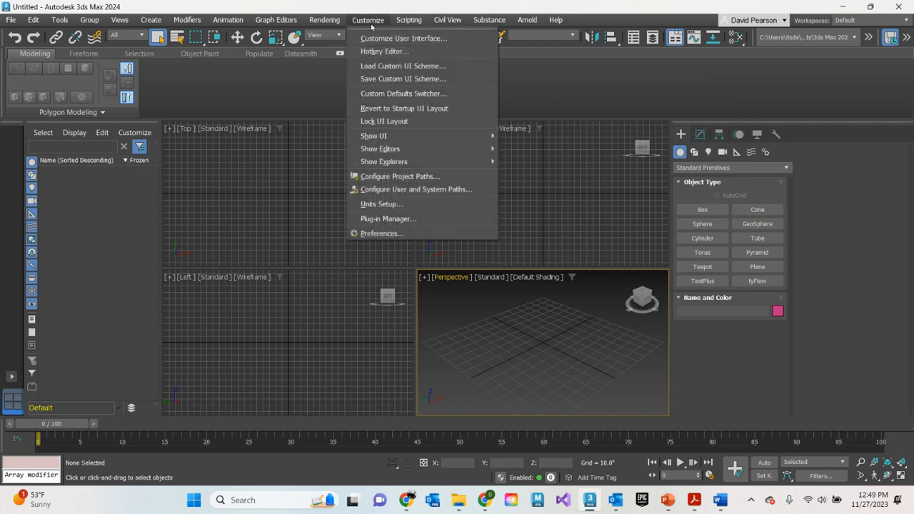
left_click(390, 205)
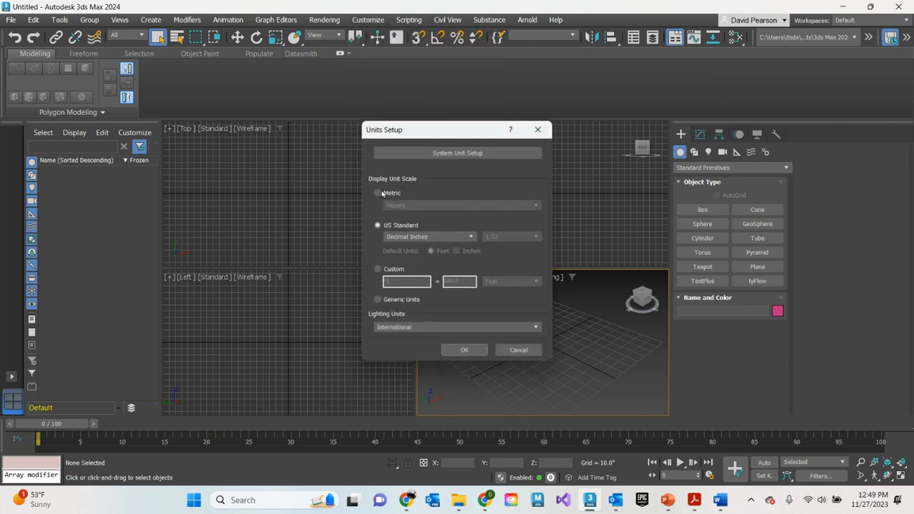
left_click(397, 236)
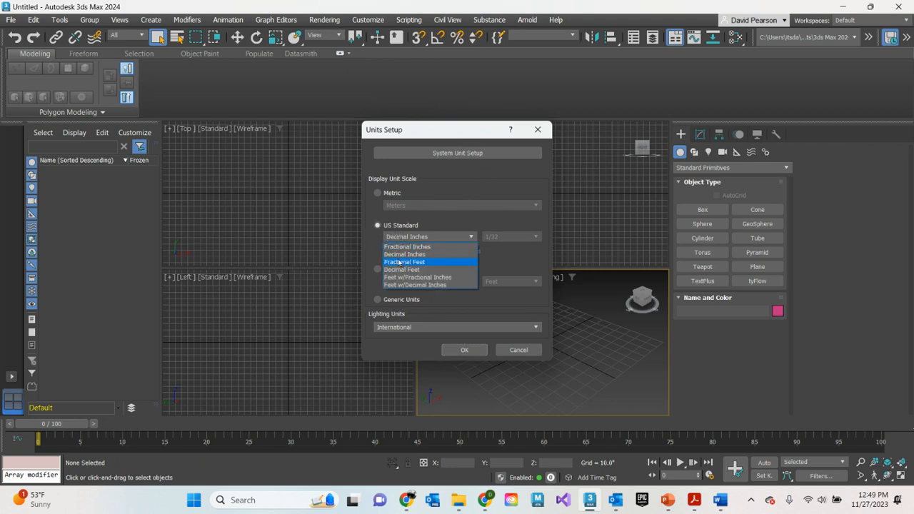
left_click(400, 255)
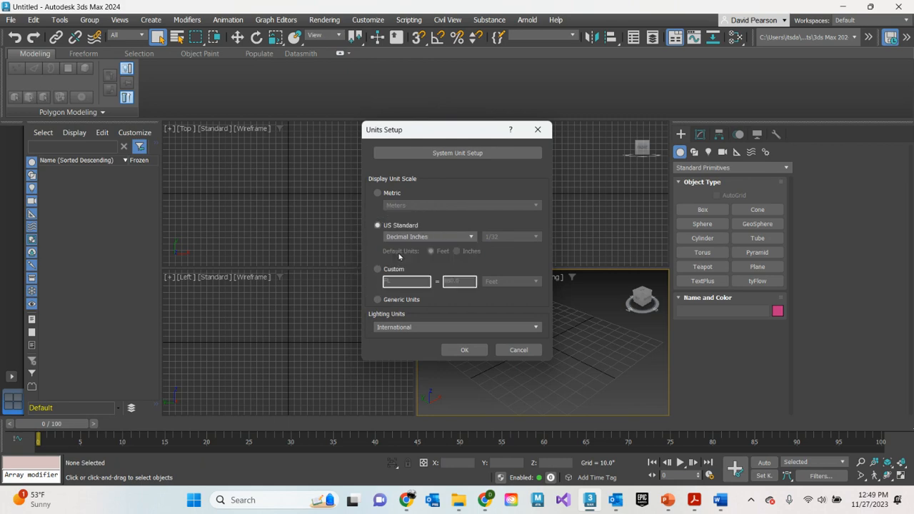
left_click(465, 350)
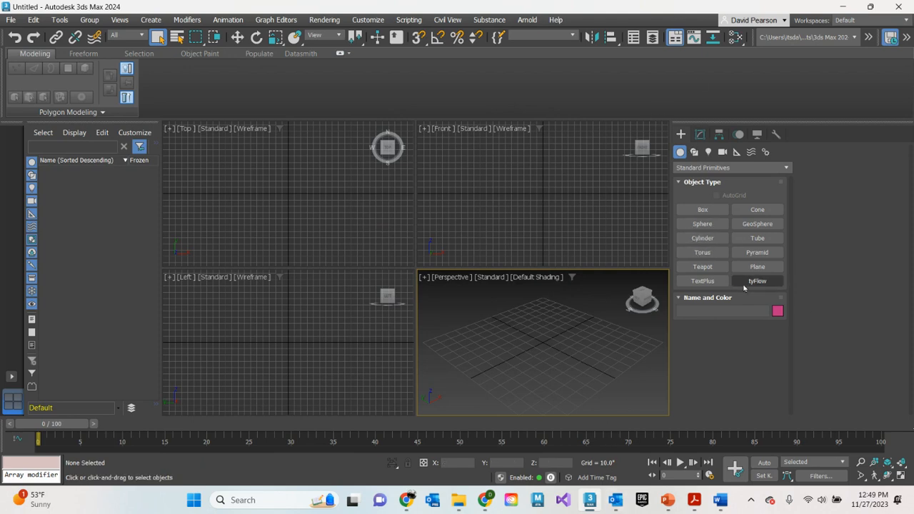
Draw a plane about 66 by 51 inches in the perspective view and set its length and width segments to 1
left_click(756, 269)
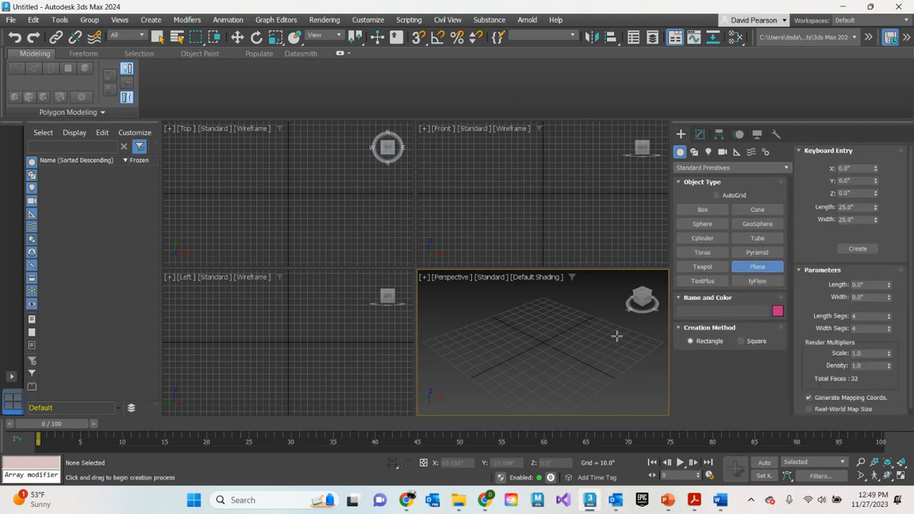
left_click_drag(511, 329, 519, 383)
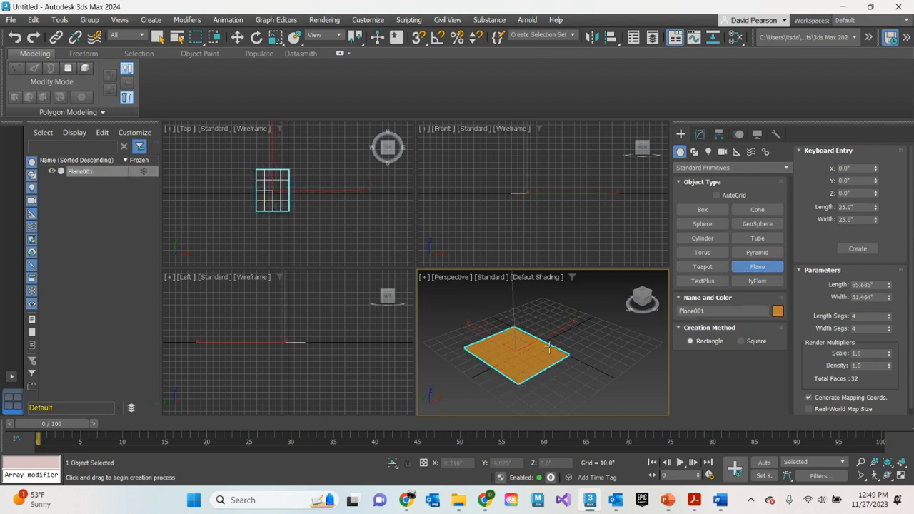
left_click(701, 135)
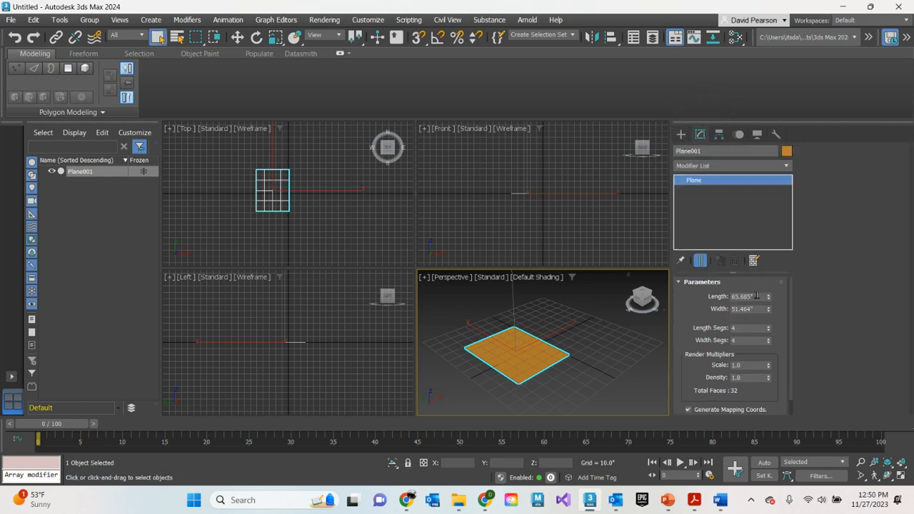
left_click(769, 332)
left_click(770, 331)
left_click(770, 332)
left_click(769, 343)
left_click(769, 344)
left_click(770, 344)
Set the plane's length and width to 7 inches each
left_click(745, 296)
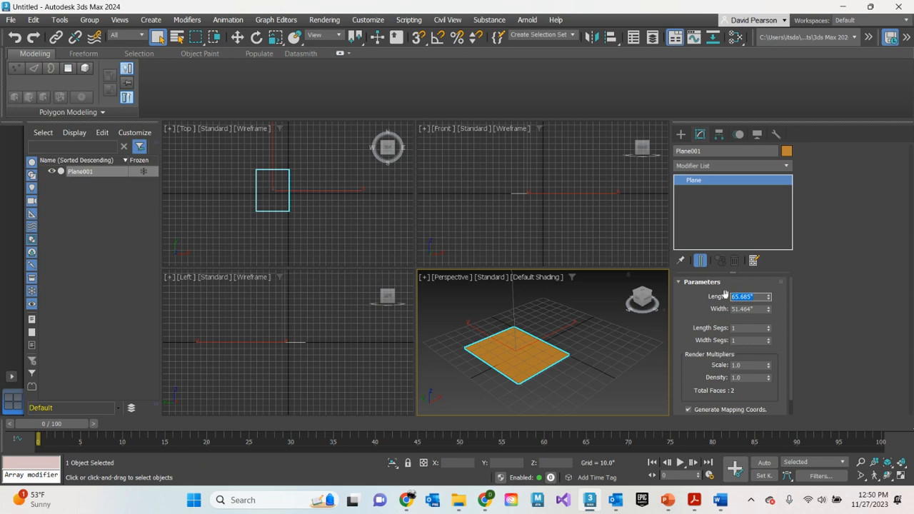
type("7")
key("Tab")
type("7")
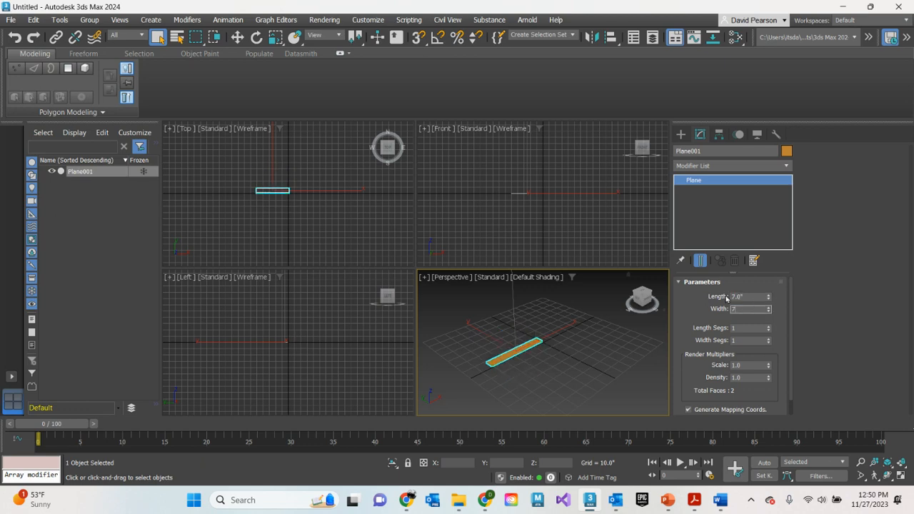
key("Return")
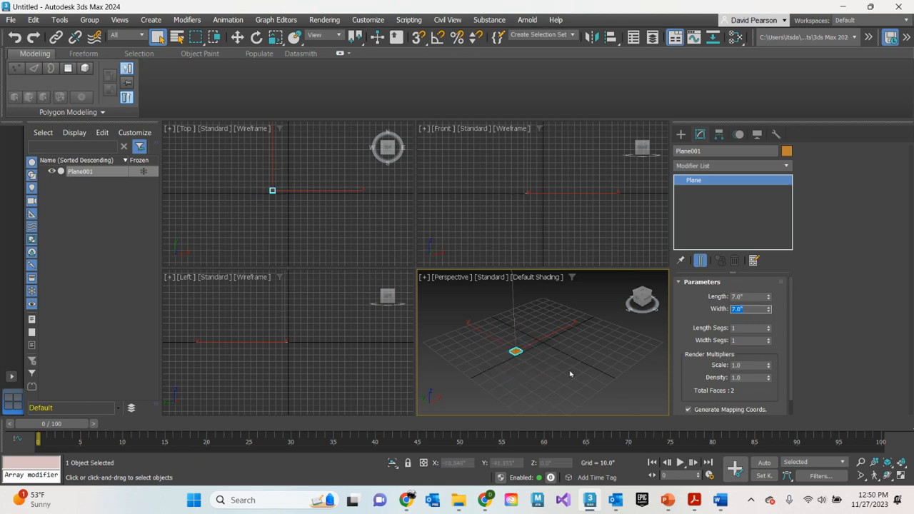
scroll(530, 357, "up", 6)
middle_click_drag(477, 344, 557, 360)
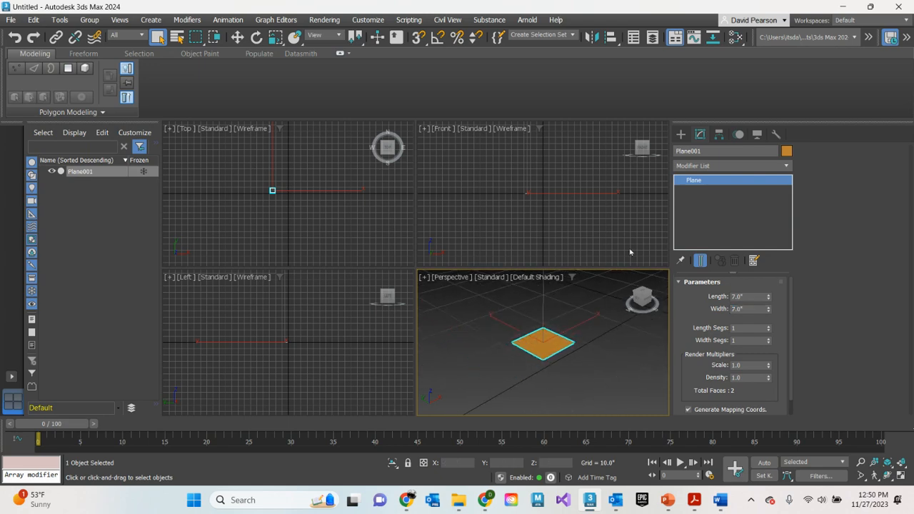
Move the plane to the world origin by setting its X and Y positions to 0
left_click(681, 133)
middle_click_drag(633, 316, 575, 351)
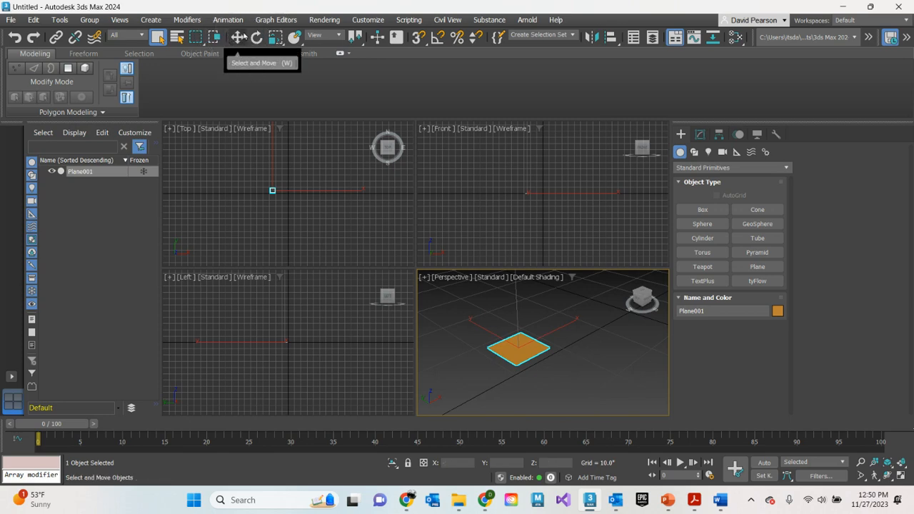
left_click(240, 37)
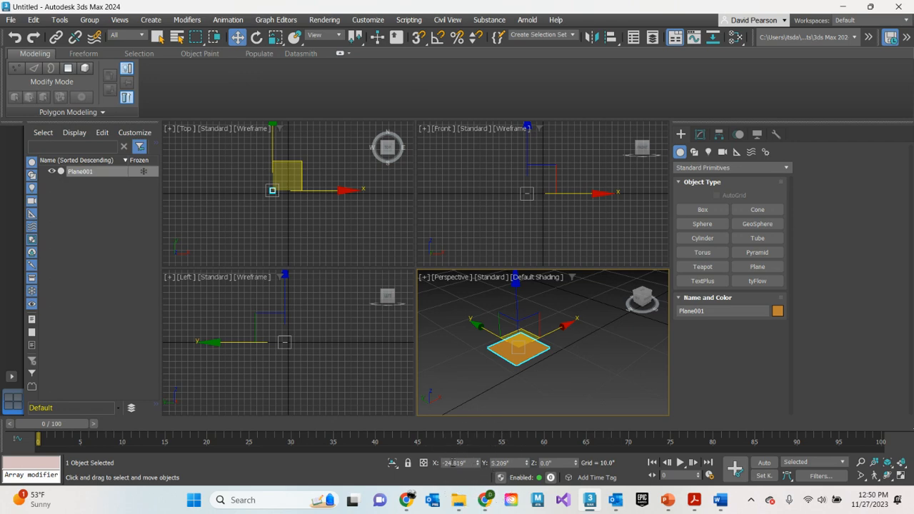
double_click(468, 463)
type("0")
key("Return")
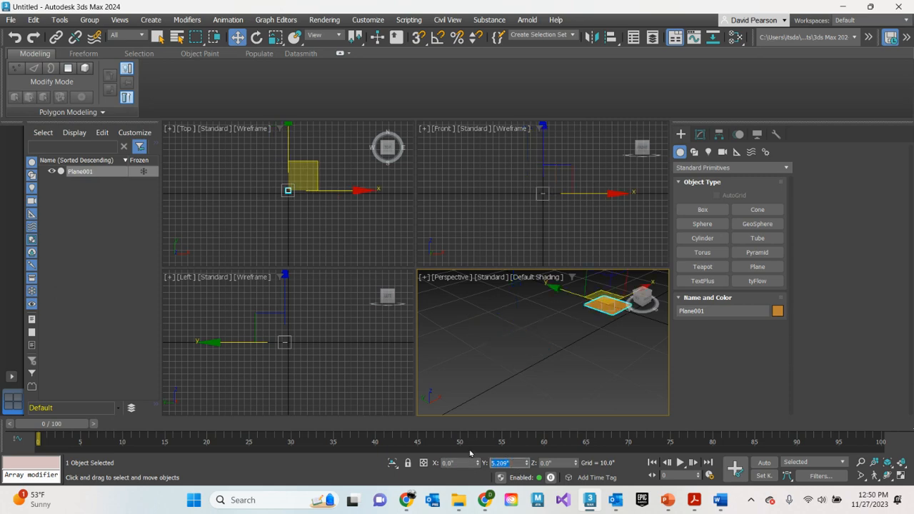
type("0")
key("Return")
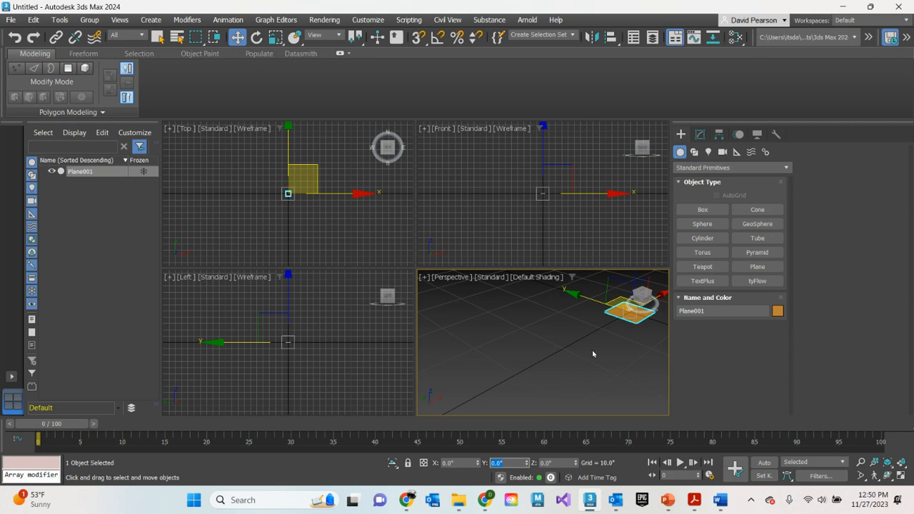
middle_click_drag(593, 355, 526, 408)
scroll(547, 393, "up", 3)
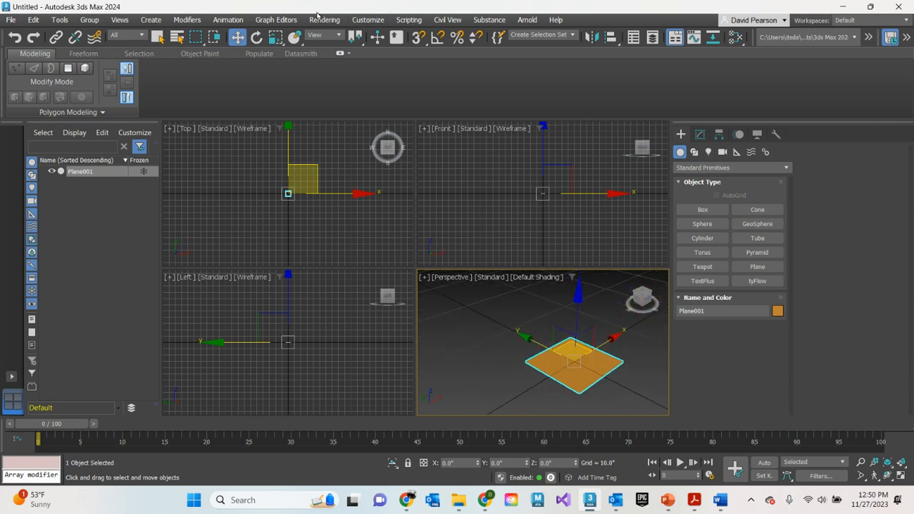
Rotate the plane to -90 degrees about the Y axis with angle snap enabled, and return to object selection
left_click(258, 37)
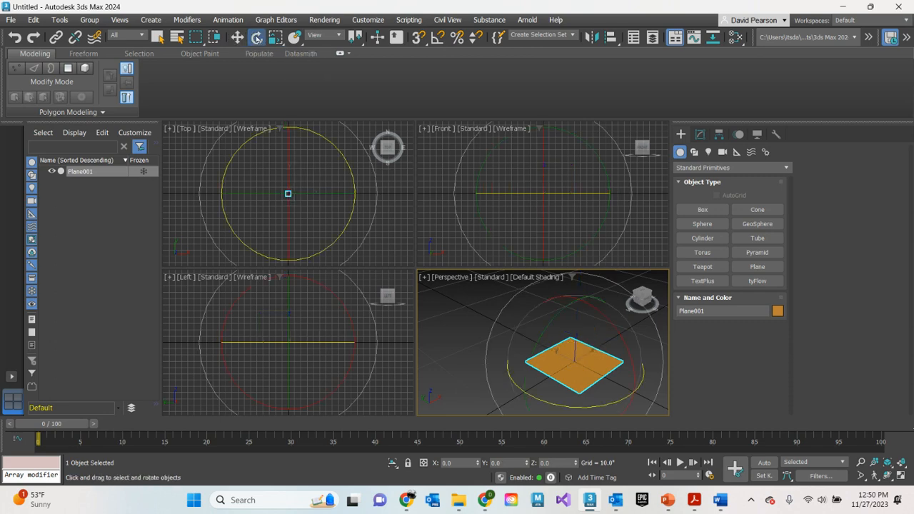
left_click(436, 39)
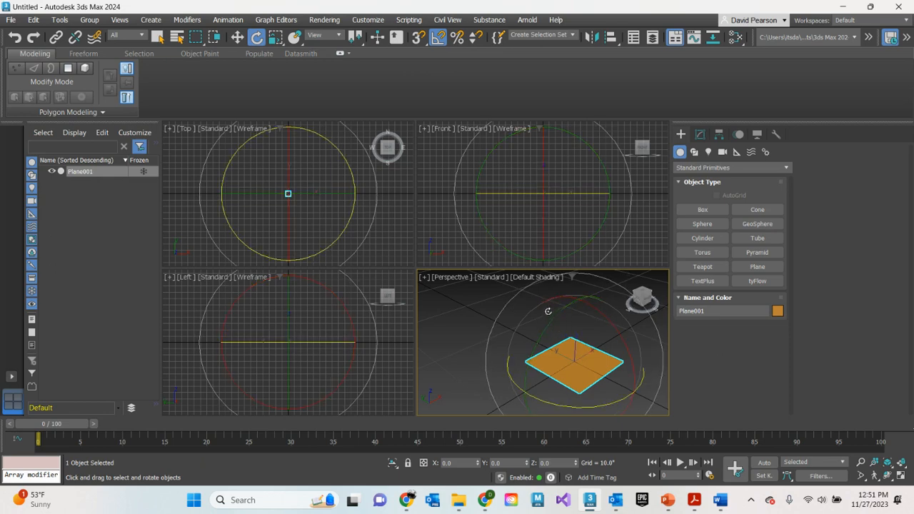
key("alt+w")
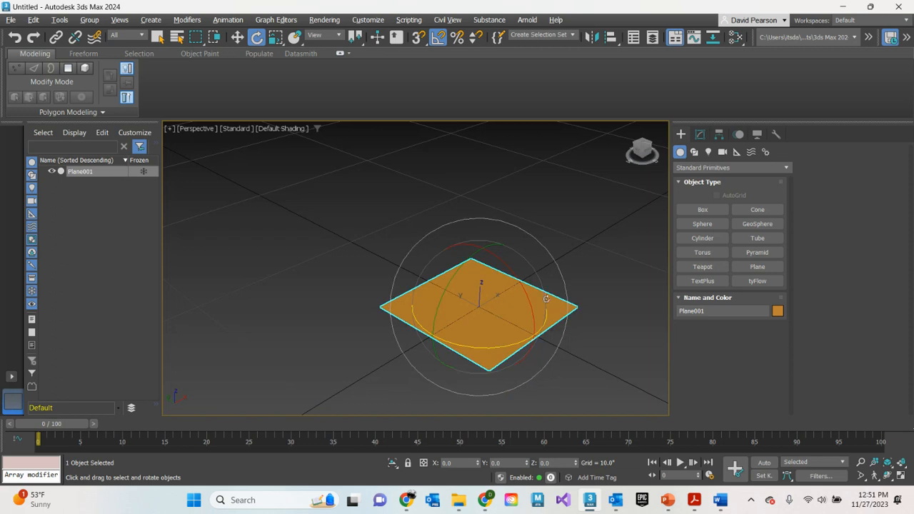
left_click_drag(473, 255, 454, 307)
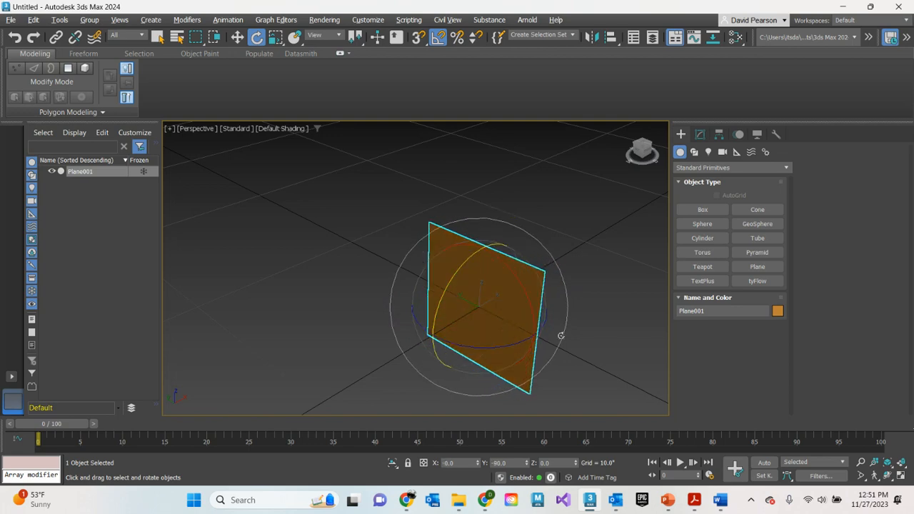
middle_click_drag(572, 337, 534, 256, "alt")
middle_click_drag(393, 278, 494, 289, "alt")
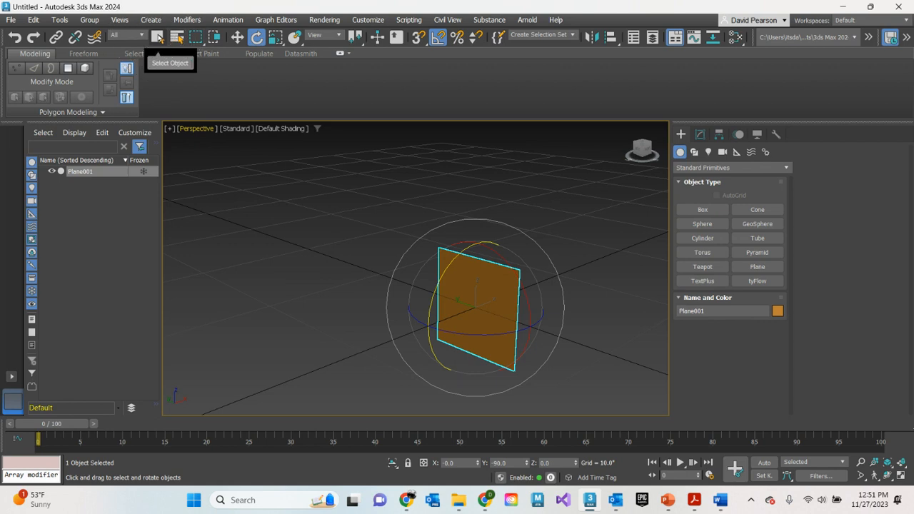
left_click(159, 37)
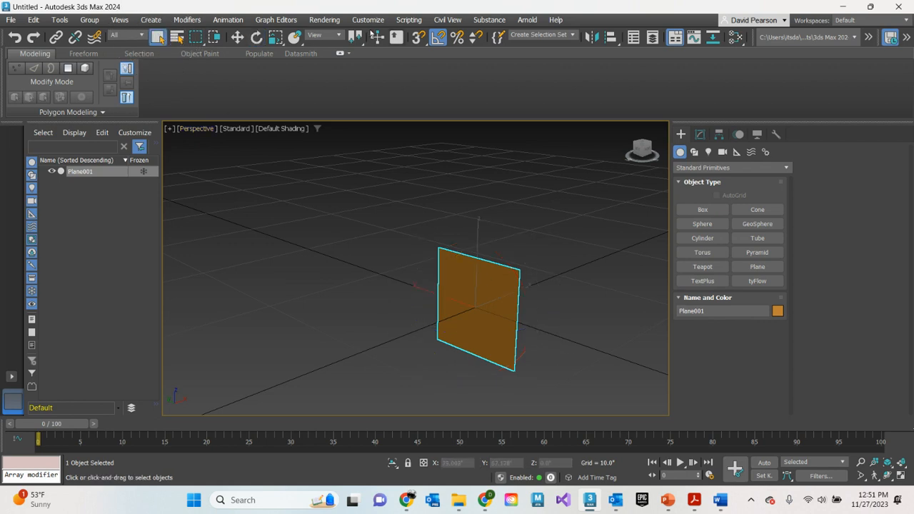
Add a Physical Material in the Slate Material Editor and name it bottle ref
left_click(322, 20)
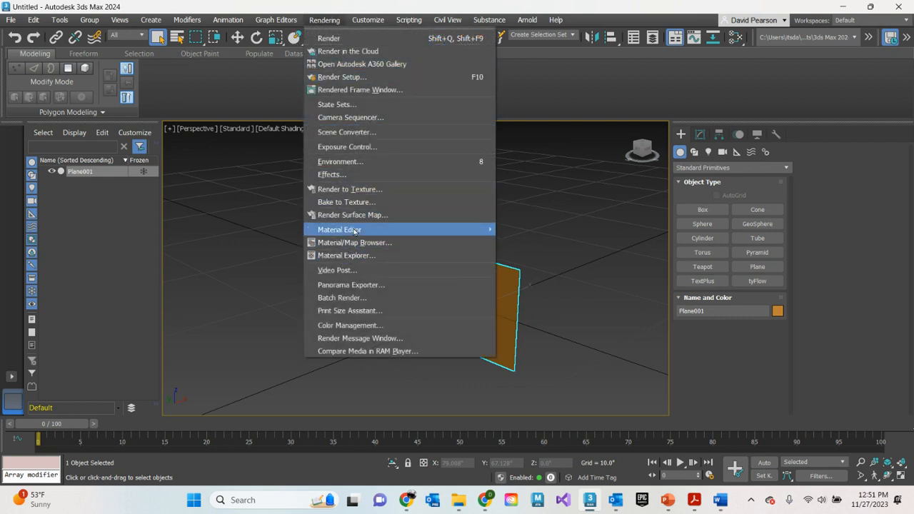
mouse_move(353, 229)
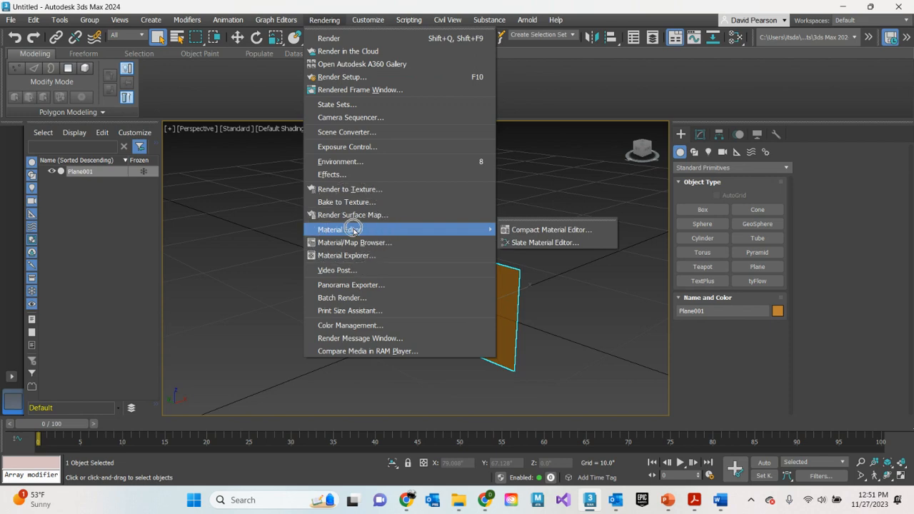
left_click(521, 243)
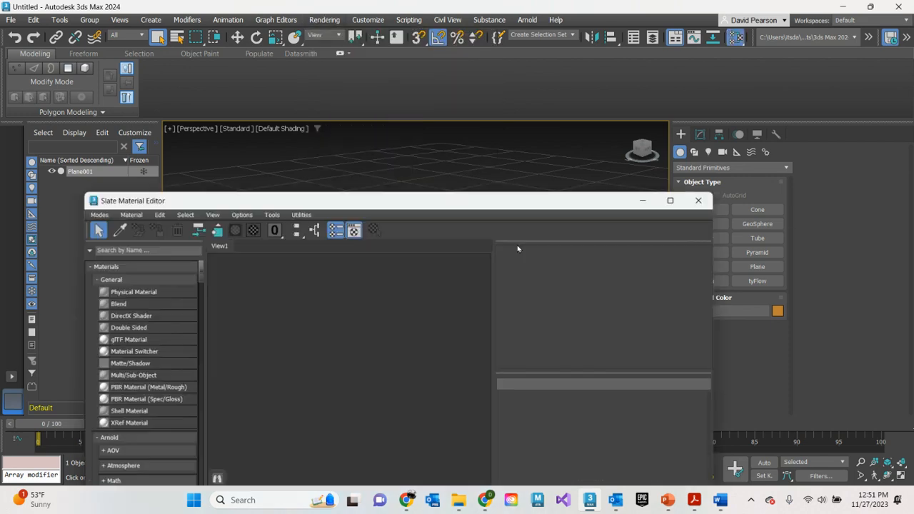
left_click_drag(492, 201, 544, 149)
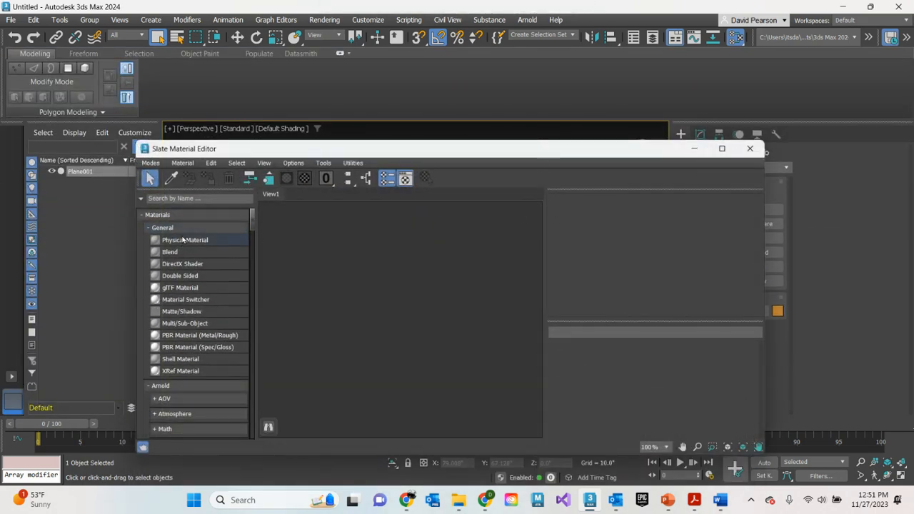
left_click_drag(183, 240, 404, 242)
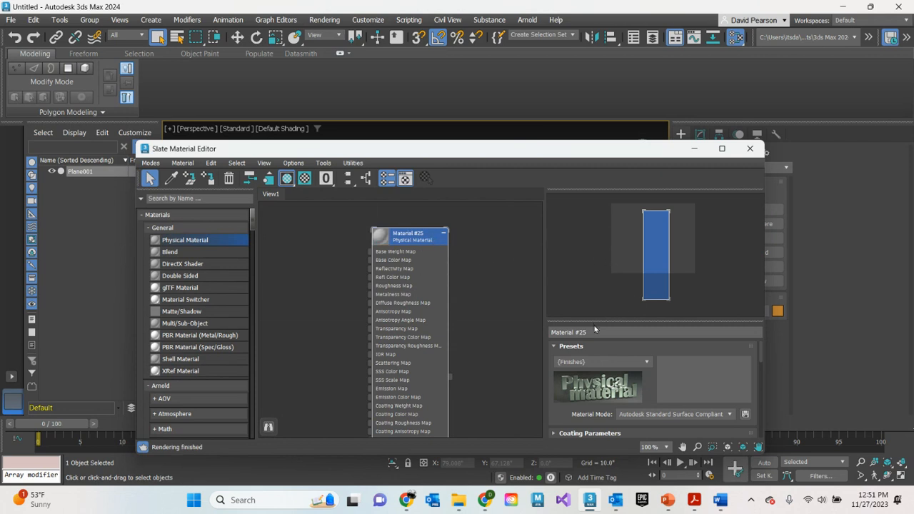
left_click(595, 332)
type("bott")
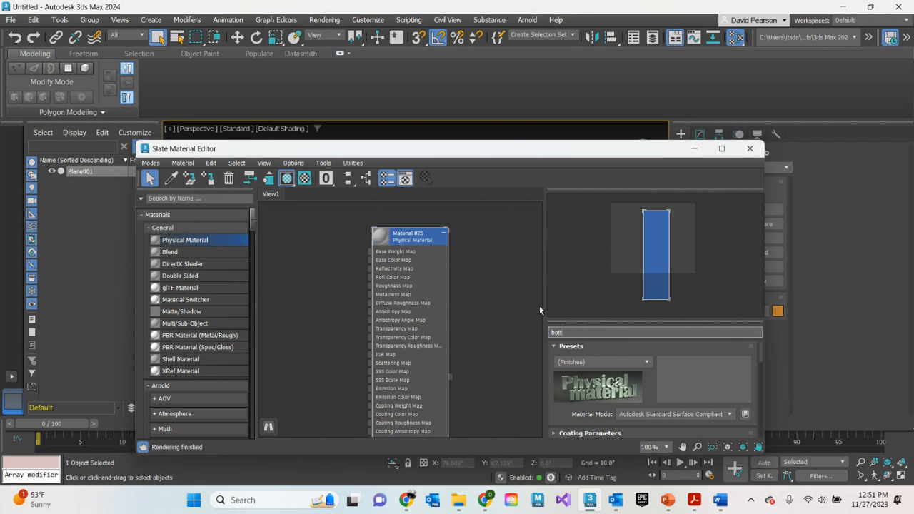
type("le ref")
key("Return")
Assign a Bitmap map to the base color of the bottle ref material
scroll(665, 377, "down", 3)
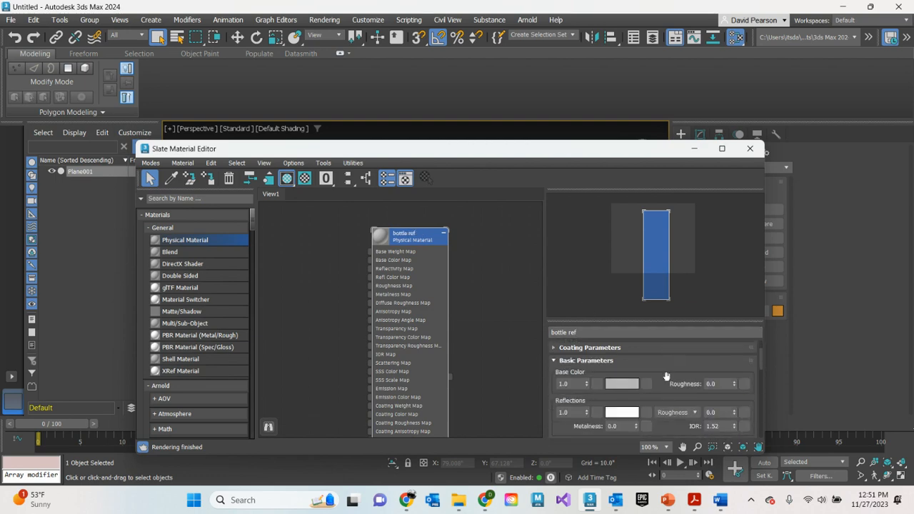
scroll(666, 377, "down", 1)
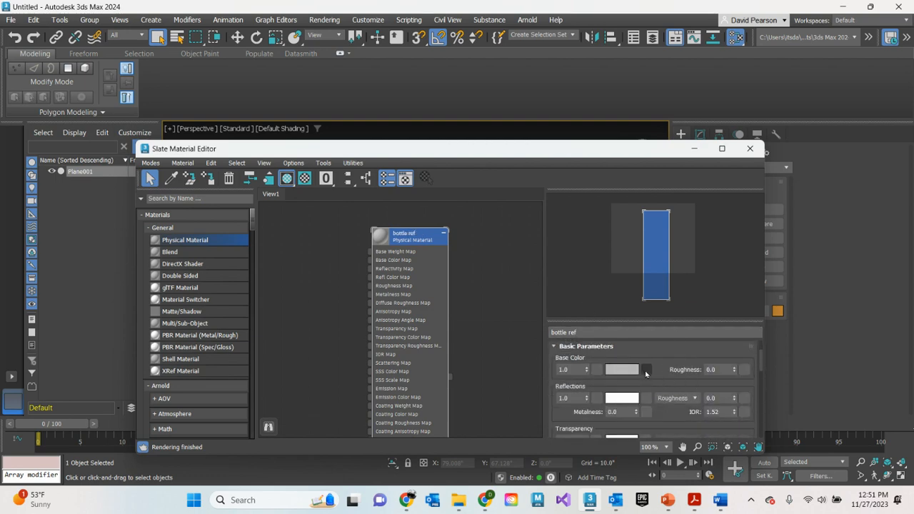
left_click(647, 371)
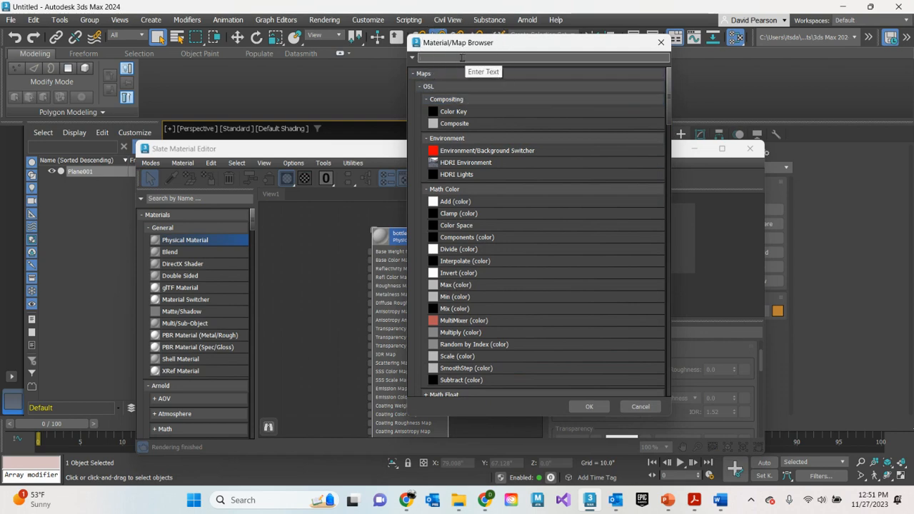
type("bit")
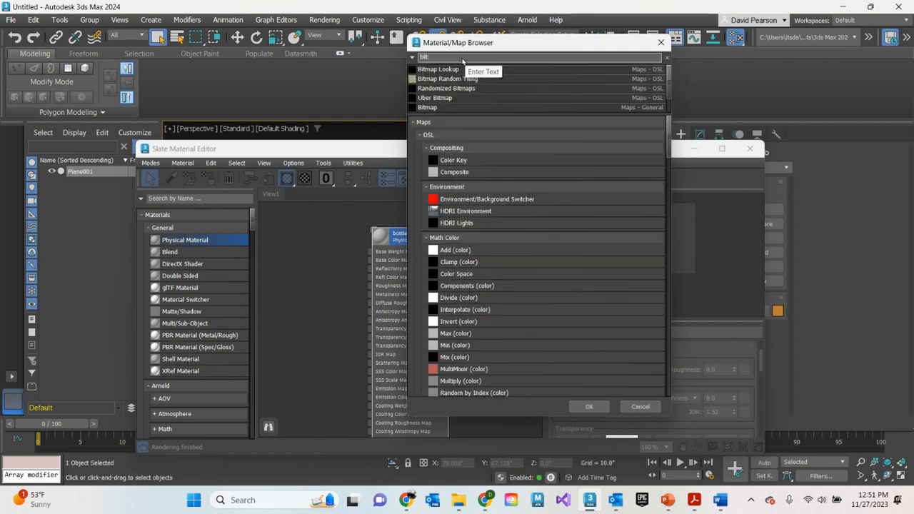
left_click(431, 108)
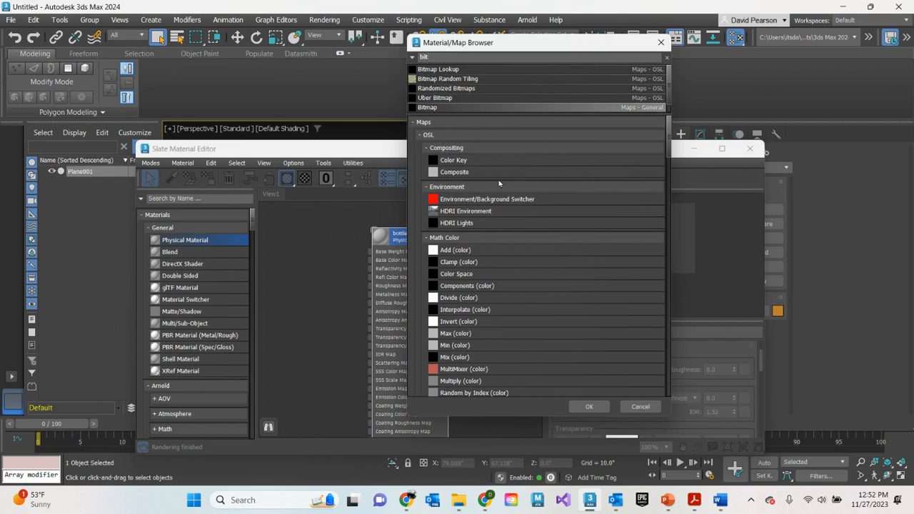
left_click(589, 408)
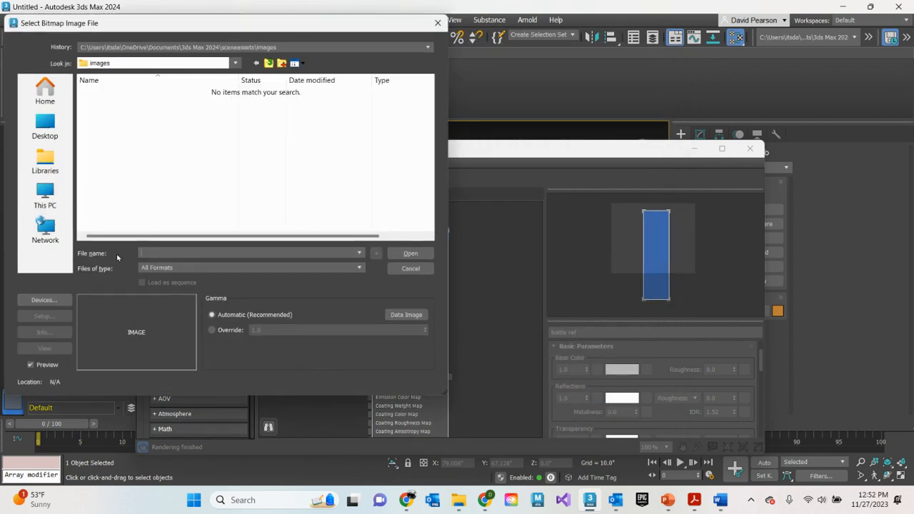
Load the cheerwine image from the reference photos folder on the Crucial X6 (E:) drive as the bitmap
left_click(43, 202)
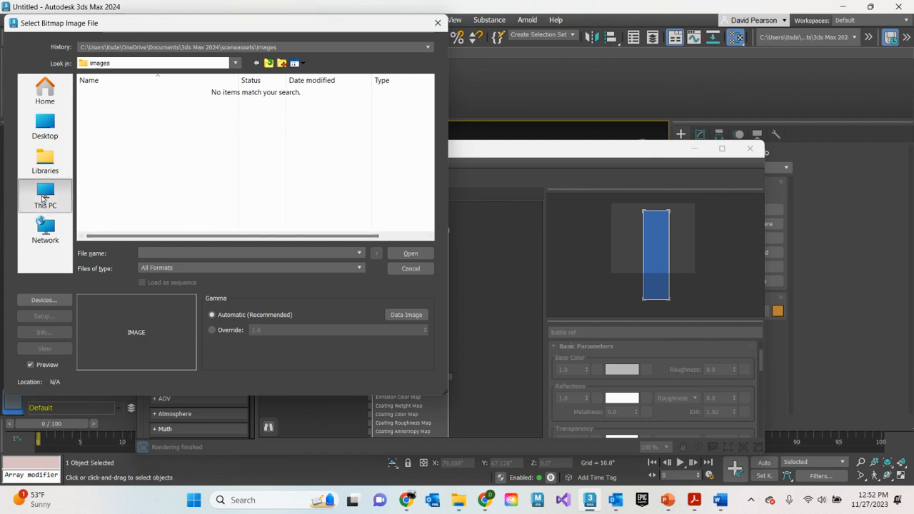
double_click(283, 104)
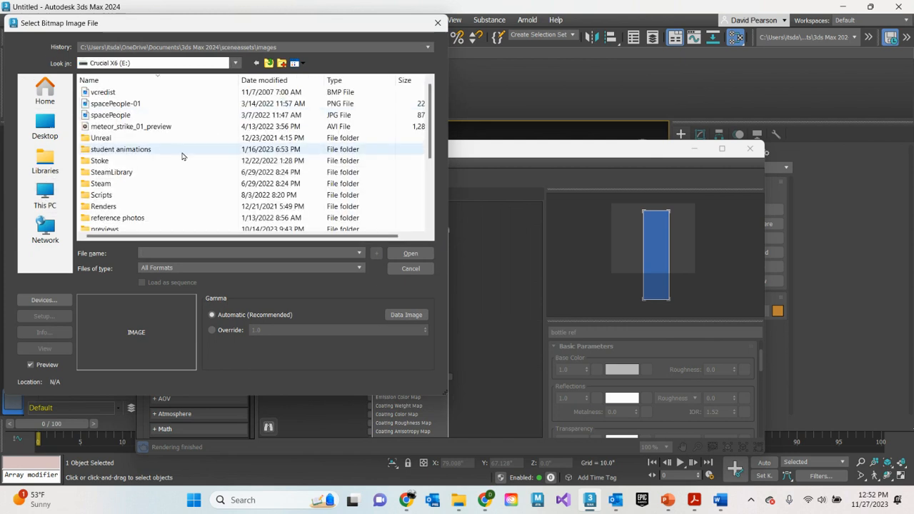
double_click(134, 218)
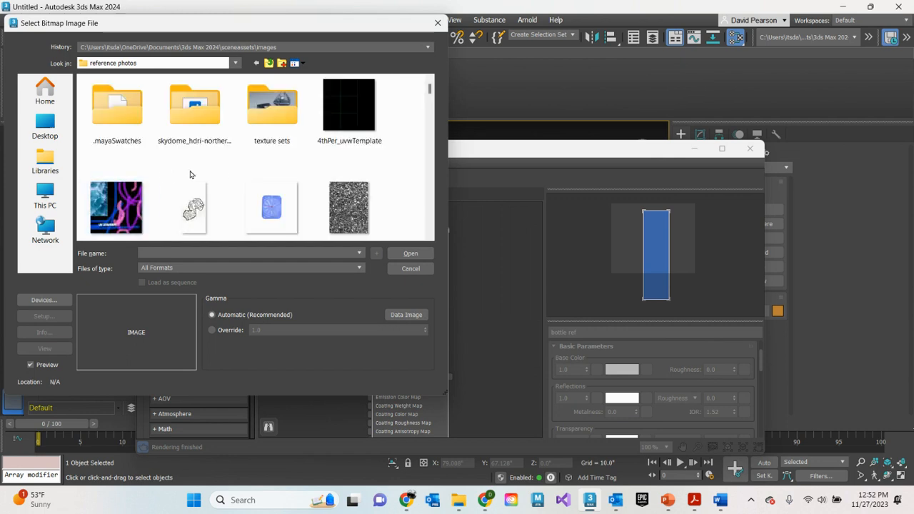
scroll(222, 174, "down", 10)
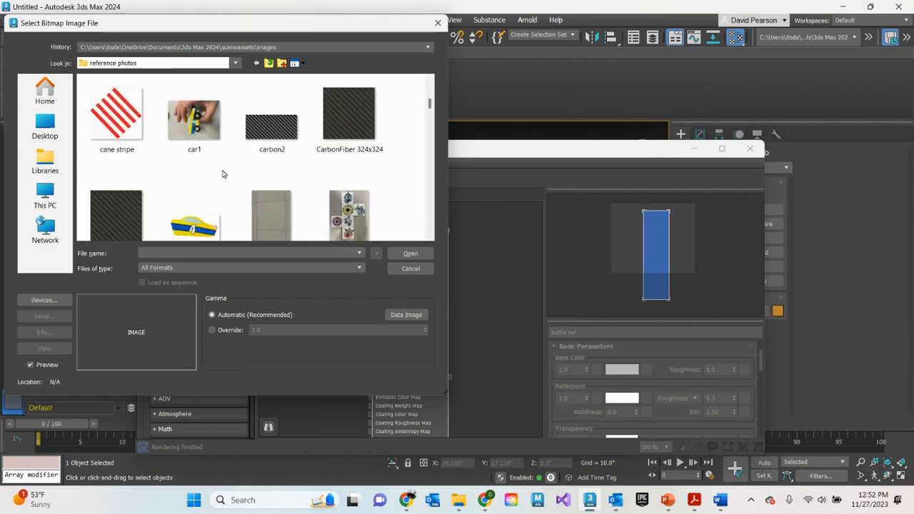
scroll(222, 173, "down", 3)
left_click(271, 175)
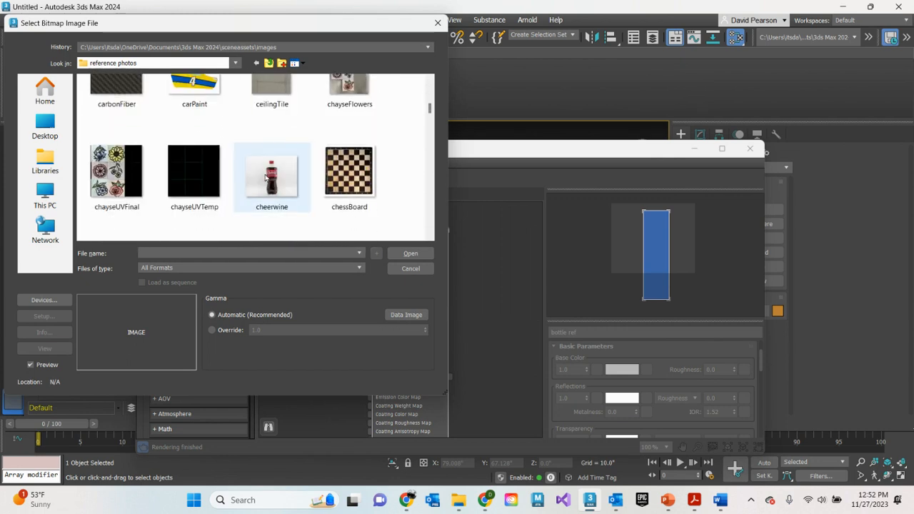
left_click(410, 252)
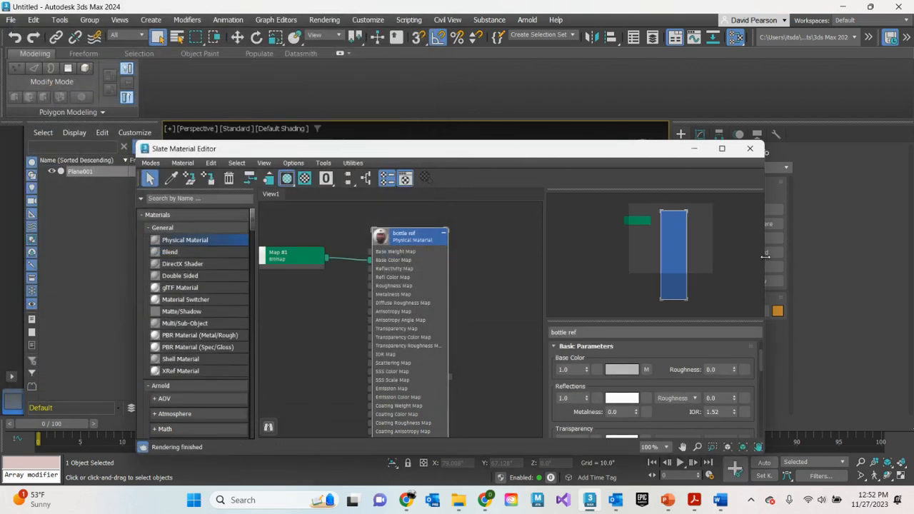
Apply the bottle ref material to the plane in the viewport and close the Slate Material Editor
left_click_drag(765, 256, 646, 256)
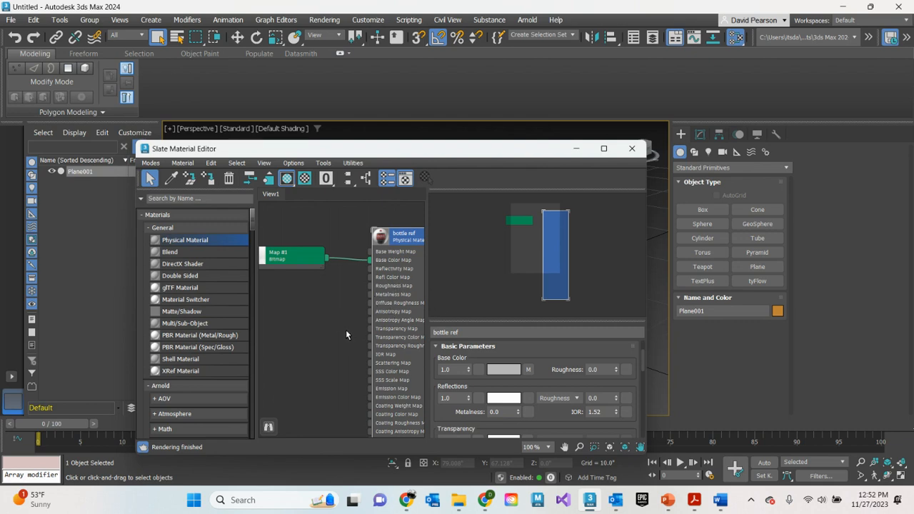
middle_click_drag(346, 329, 322, 302)
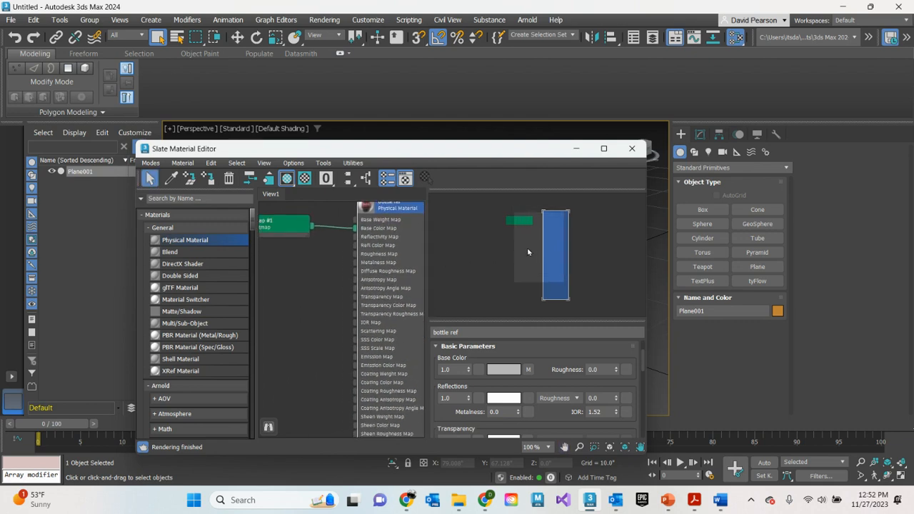
mouse_move(529, 251)
left_mouse_down()
mouse_move(508, 251)
mouse_move(546, 253)
left_mouse_up()
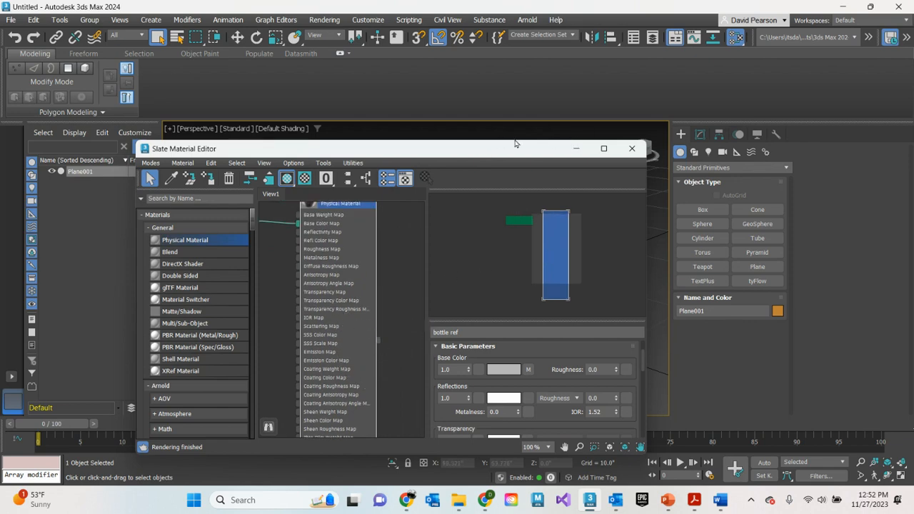
left_click_drag(515, 153, 345, 139)
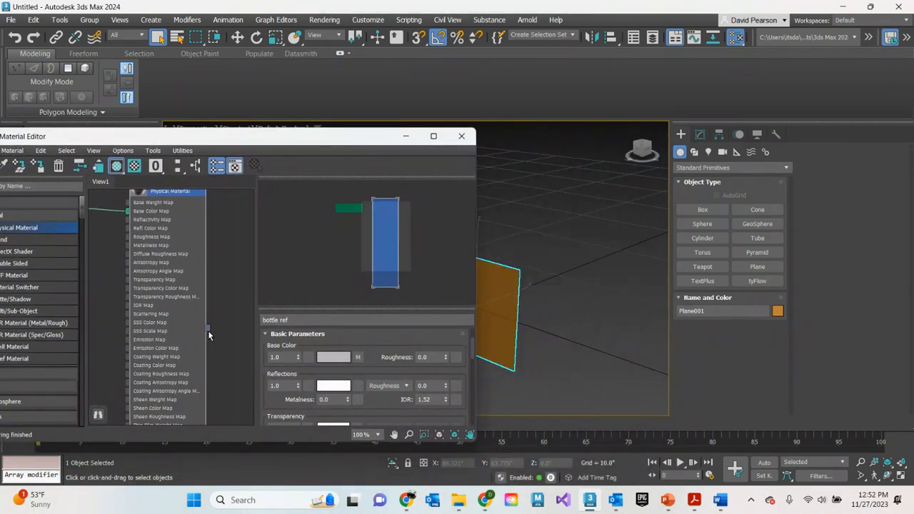
left_click_drag(209, 330, 489, 271)
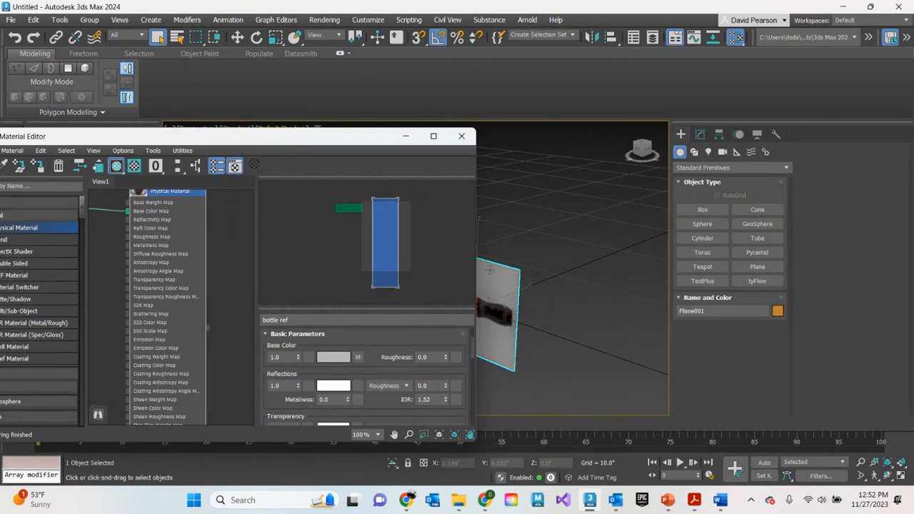
left_click(462, 135)
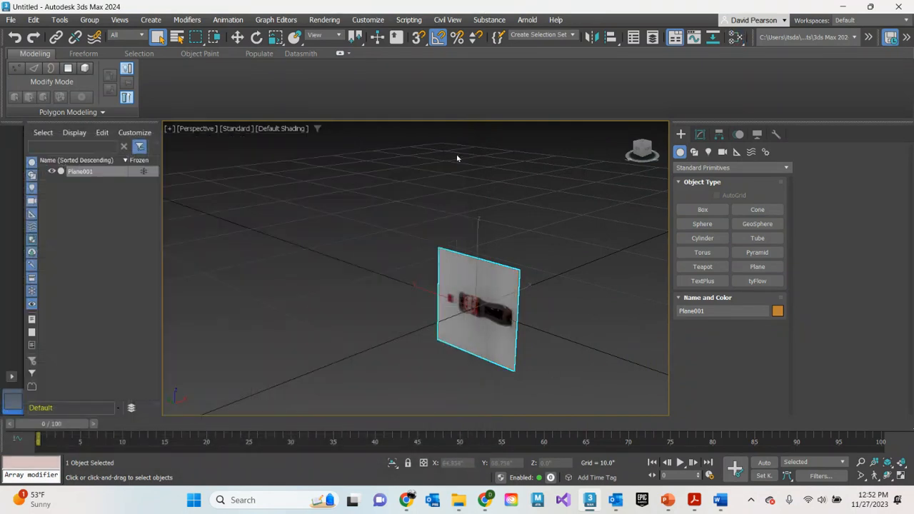
Rotate the plane 90 degrees about the X axis so the bottle stands upright, and raise it to a Z of about 2.57 inches
mouse_move(511, 298)
middle_mouse_down("alt")
mouse_move(492, 287)
mouse_move(420, 284)
mouse_move(521, 307)
middle_mouse_up("alt")
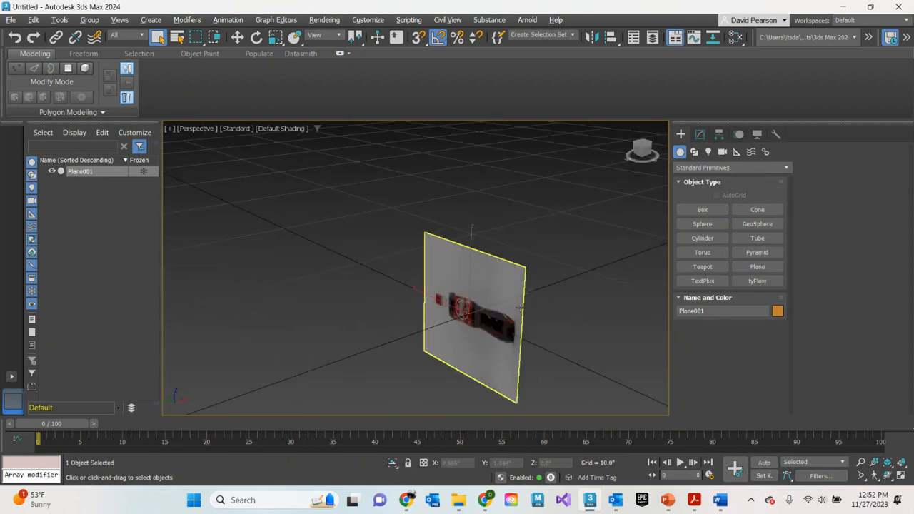
left_click(256, 39)
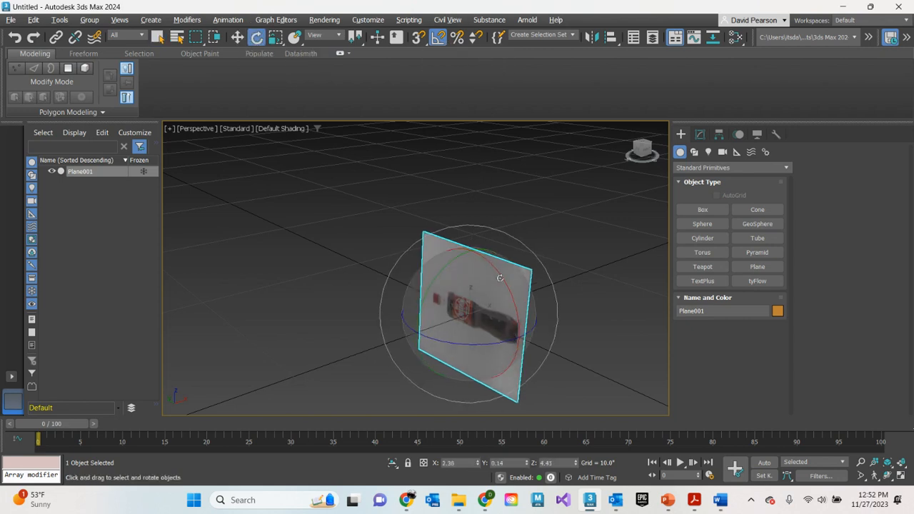
left_click_drag(505, 277, 519, 318)
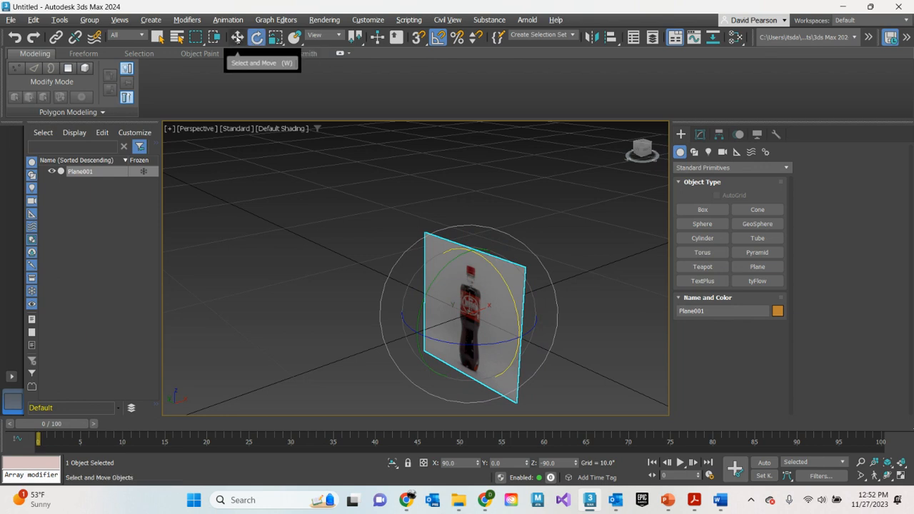
left_click(238, 37)
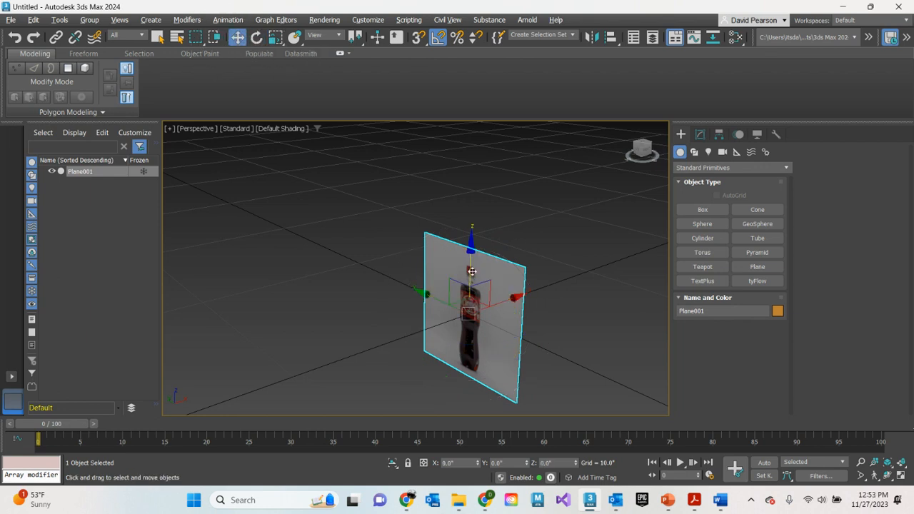
left_click_drag(472, 272, 461, 243)
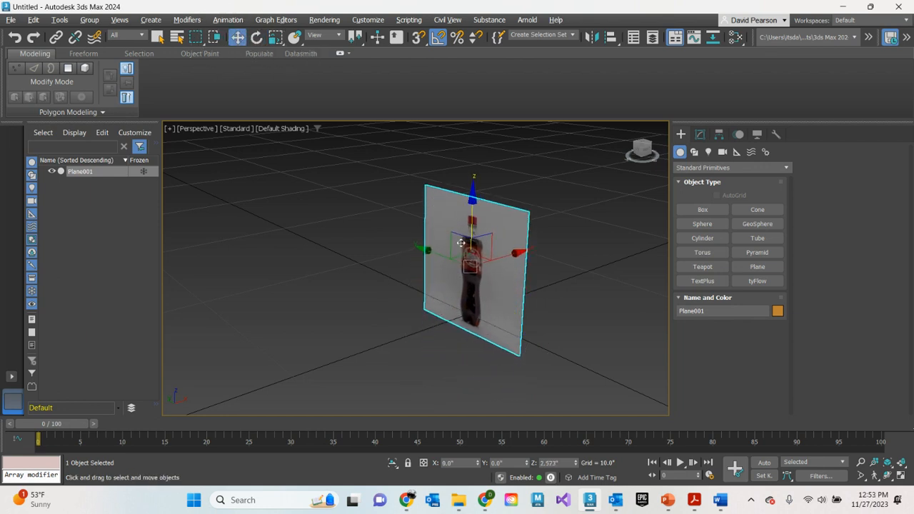
Maximize the Left viewport in place of Perspective and set its display to Default Shading
left_click(169, 129)
left_click(189, 139)
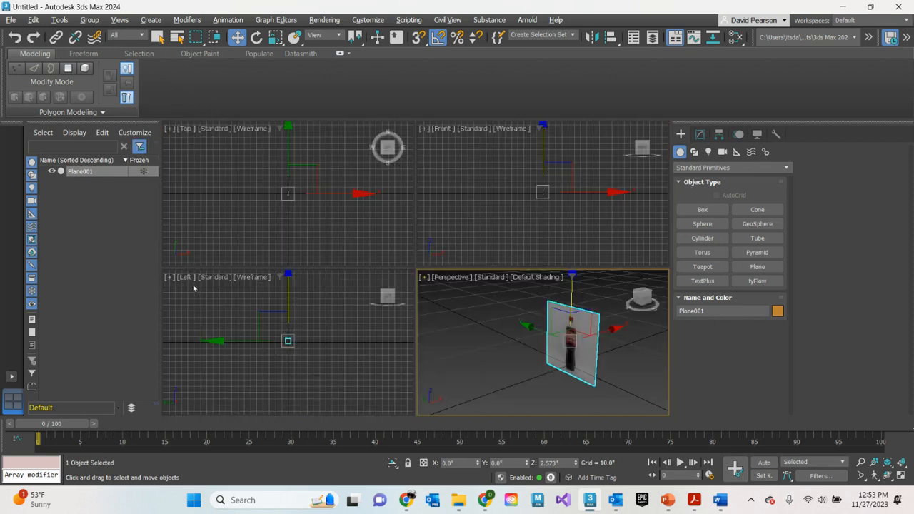
left_click(169, 278)
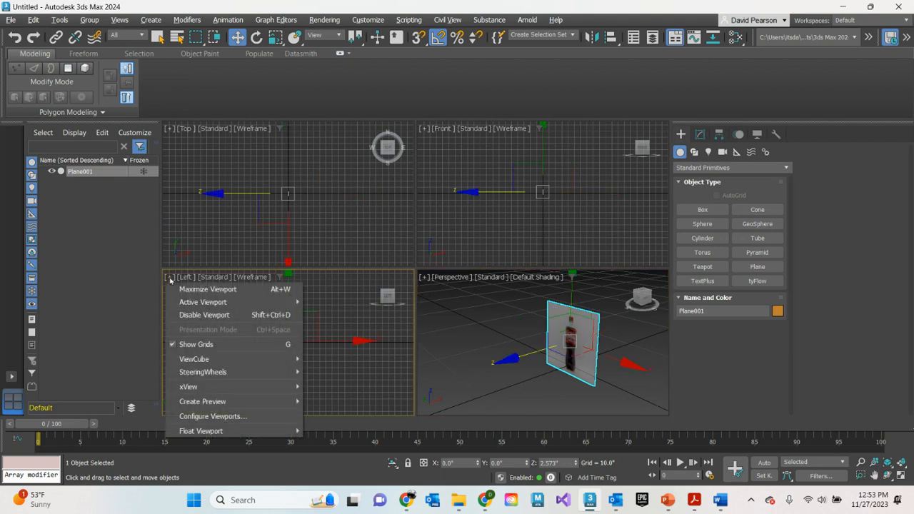
left_click(182, 288)
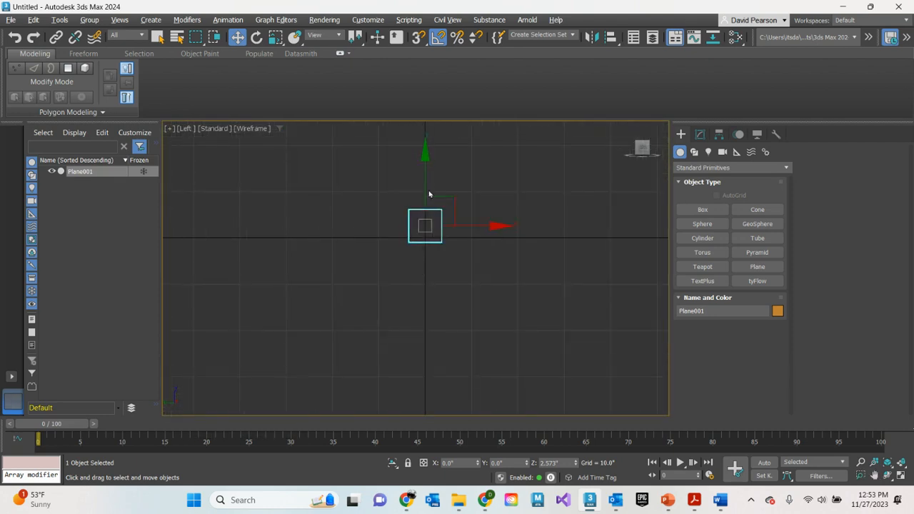
scroll(433, 187, "up", 3)
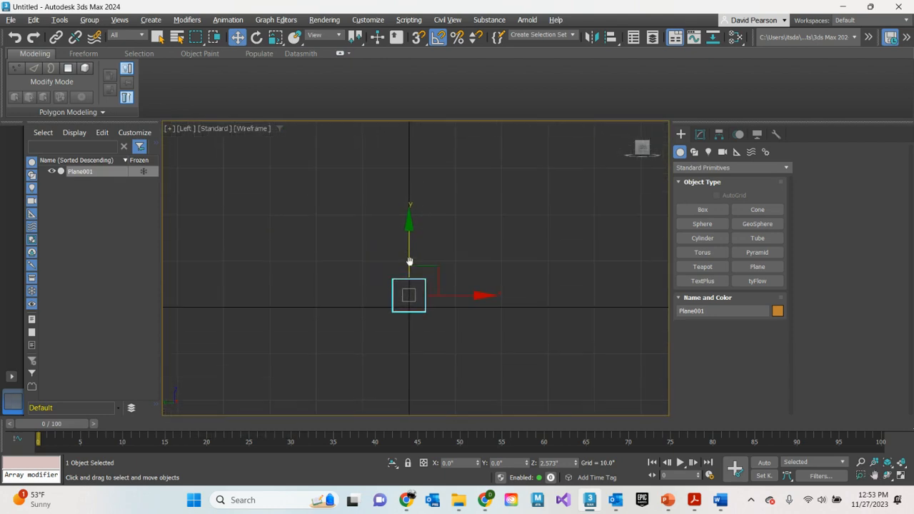
left_click(255, 132)
left_click(265, 141)
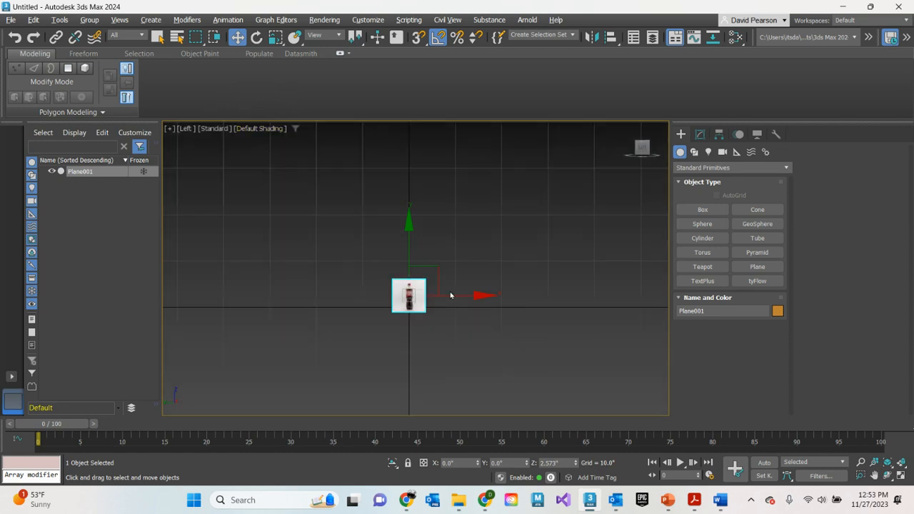
Raise the plane to a Z of about 2.99 inches so the bottle's base rests on the ground line
scroll(419, 297, "up", 5)
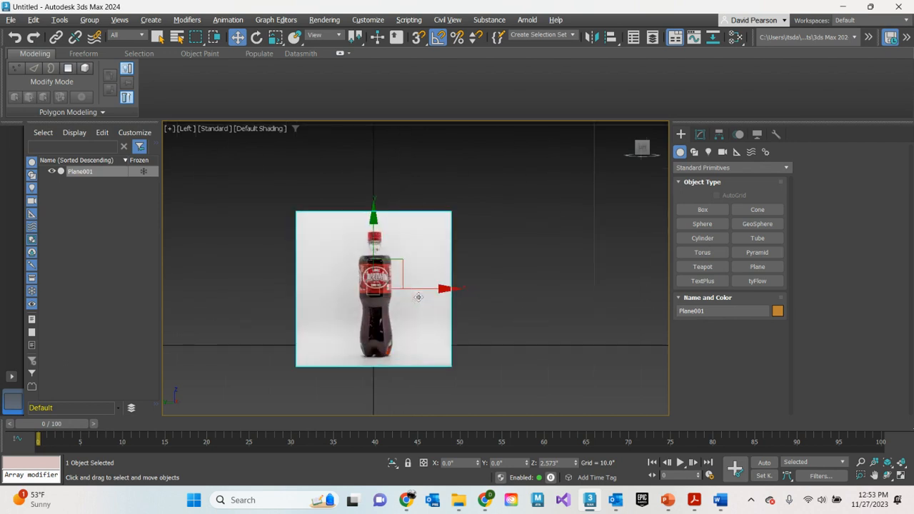
scroll(418, 297, "up", 1)
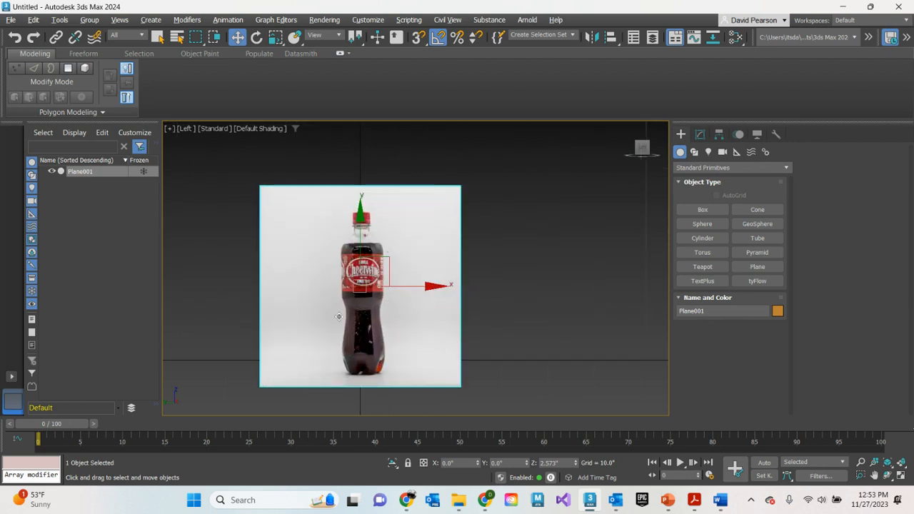
scroll(391, 252, "up", 2)
scroll(391, 252, "up", 1)
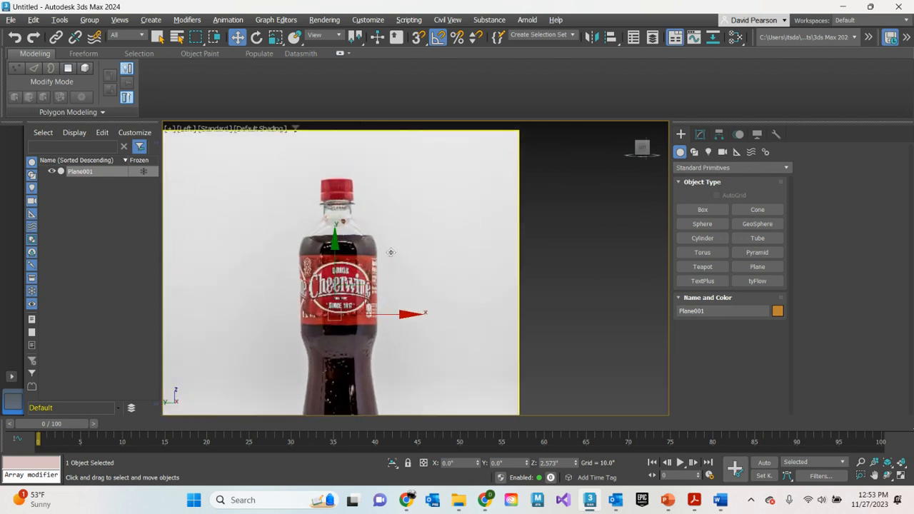
scroll(391, 253, "down", 2)
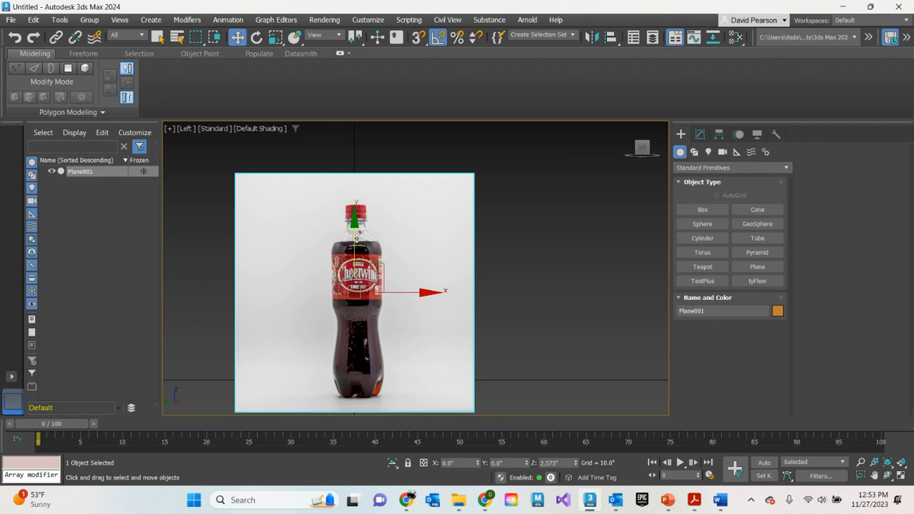
left_click_drag(357, 237, 357, 224)
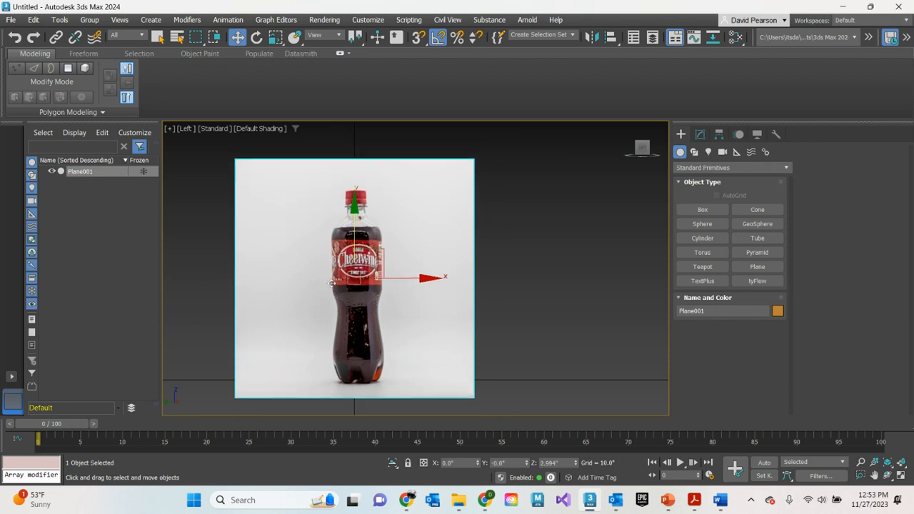
scroll(354, 377, "up", 4)
scroll(552, 393, "down", 3)
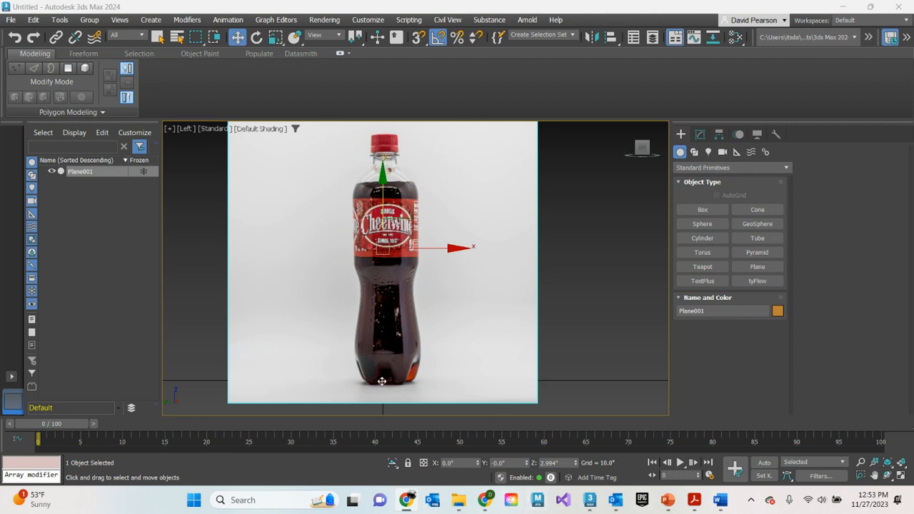
scroll(552, 271, "down", 3)
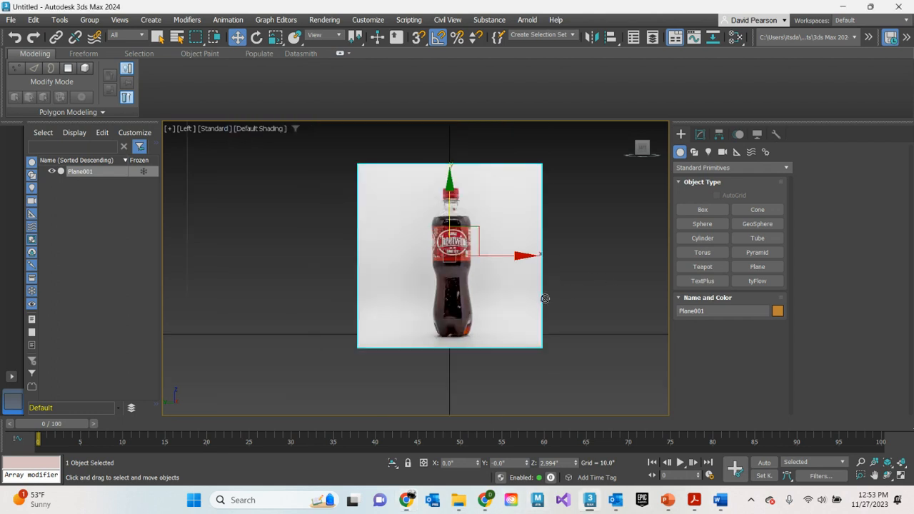
Maximize the Perspective viewport in place of Left and move the plane along X to about 1.01 inches
key("alt+w")
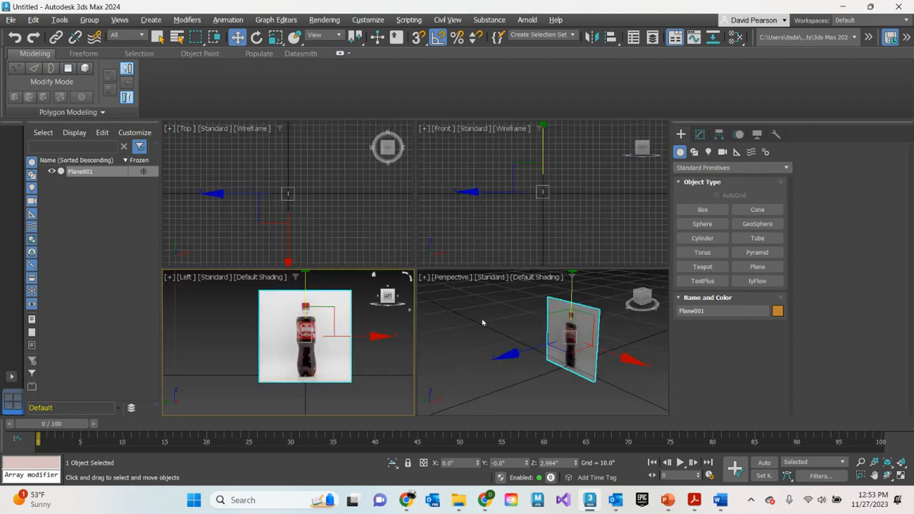
left_click(570, 354)
scroll(542, 351, "up", 3)
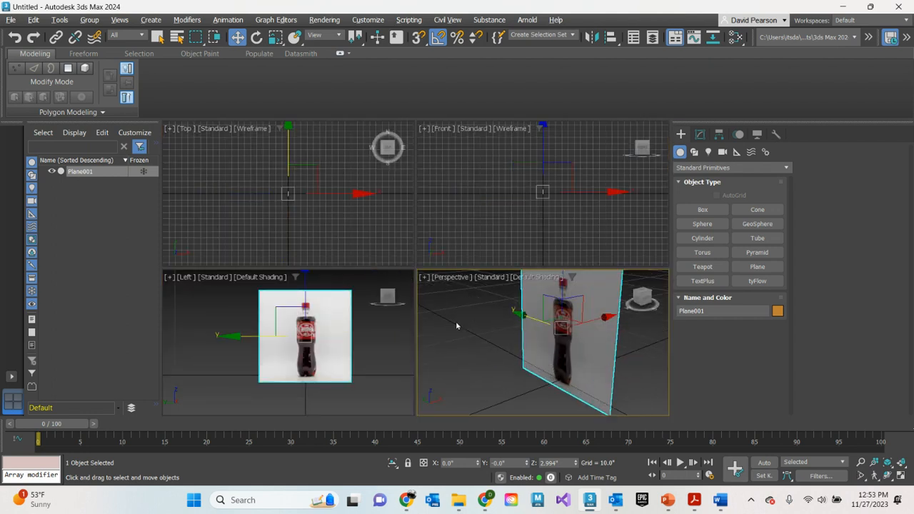
key("alt+w")
scroll(475, 300, "down", 2)
left_click_drag(491, 263, 507, 256)
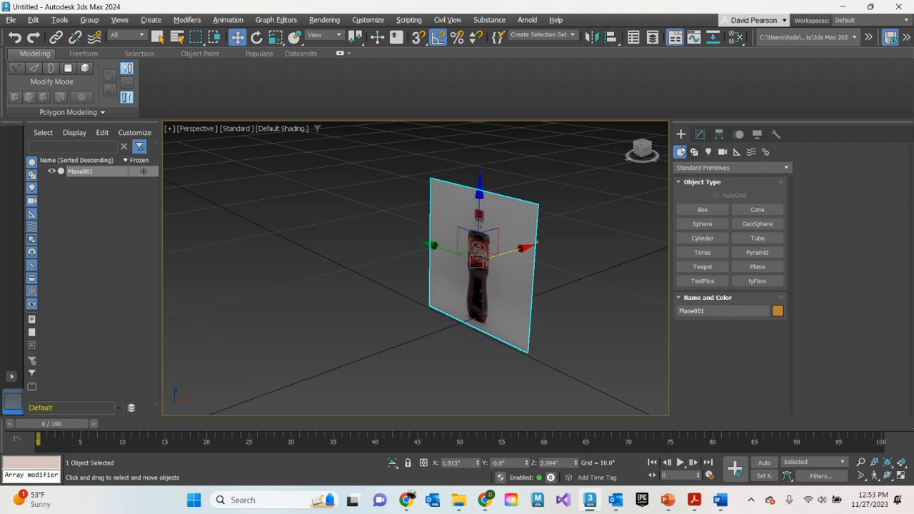
Create a standing cylinder in front of the reference plane, about 1.15 inches in radius and 5.18 inches high
left_click(703, 238)
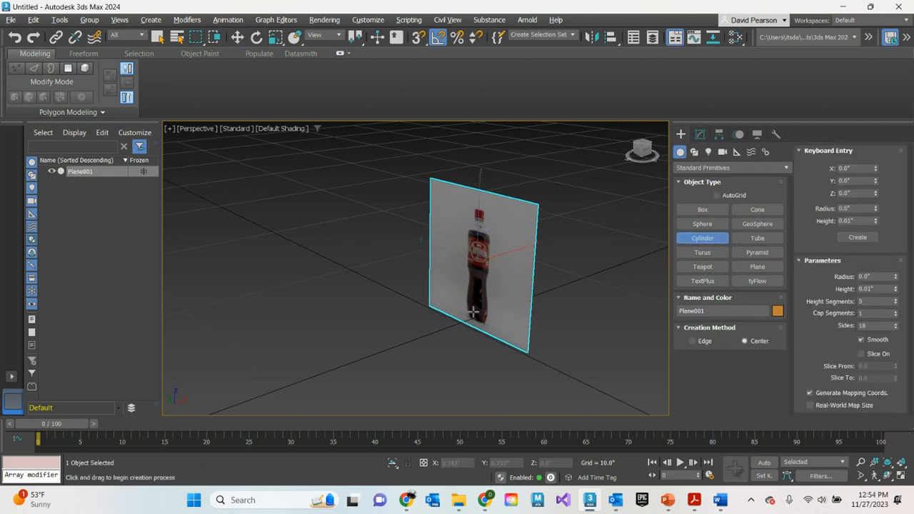
left_click_drag(448, 324, 461, 328)
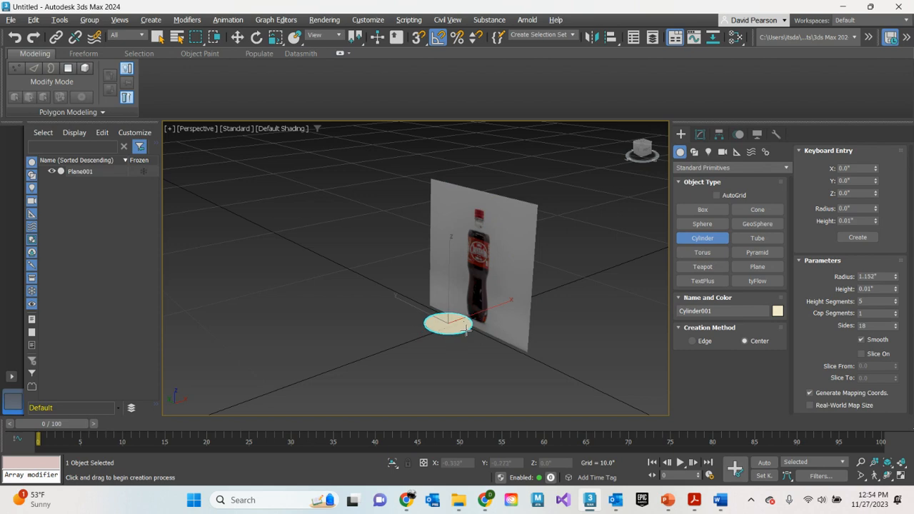
left_click(465, 224)
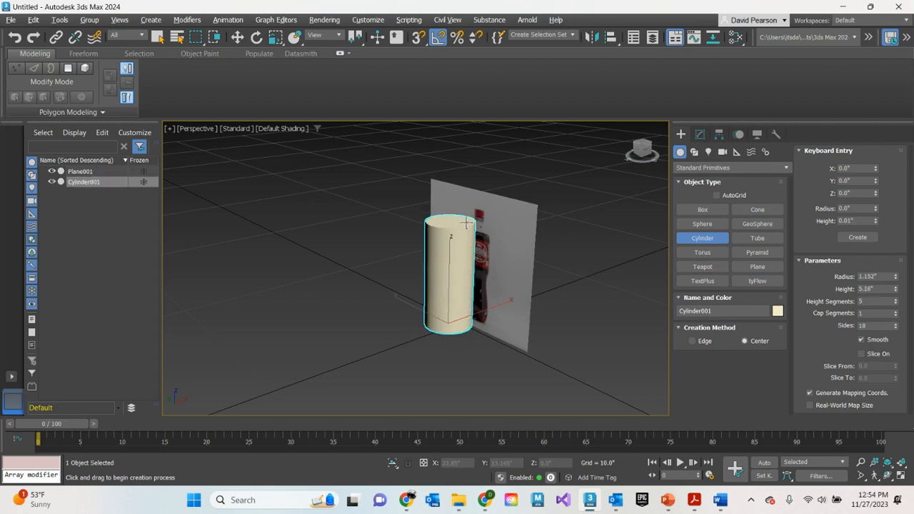
Set the Perspective viewport to display Edged Faces and hide the cylinder
left_click(287, 128)
left_click(283, 262)
scroll(429, 307, "up", 10)
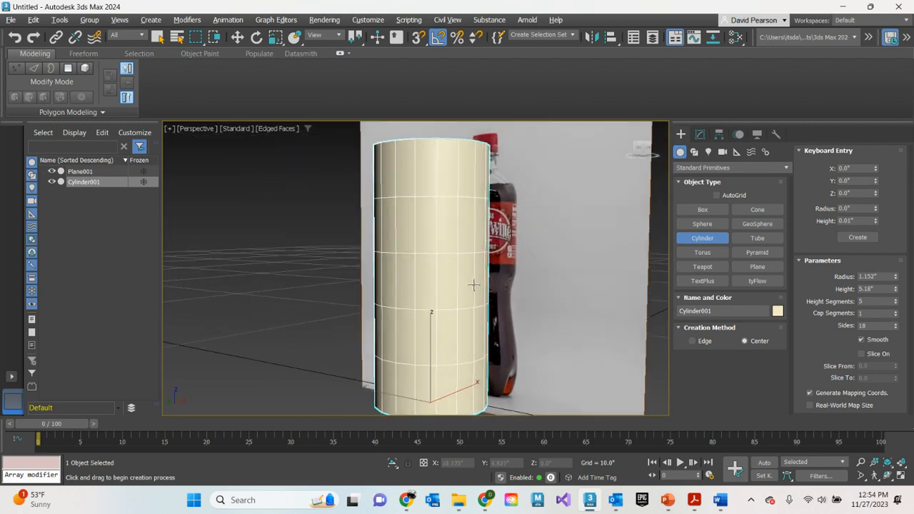
mouse_move(474, 285)
middle_mouse_down("alt")
mouse_move(450, 286)
mouse_move(471, 291)
middle_mouse_up("alt")
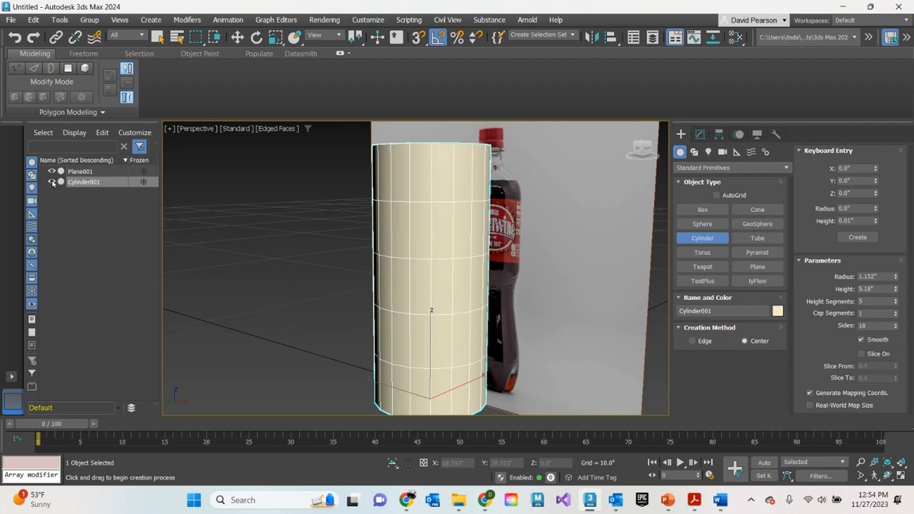
left_click(51, 182)
Start the Line spline tool and maximize the Left viewport in place of Perspective, with the bottle framed
left_click(695, 153)
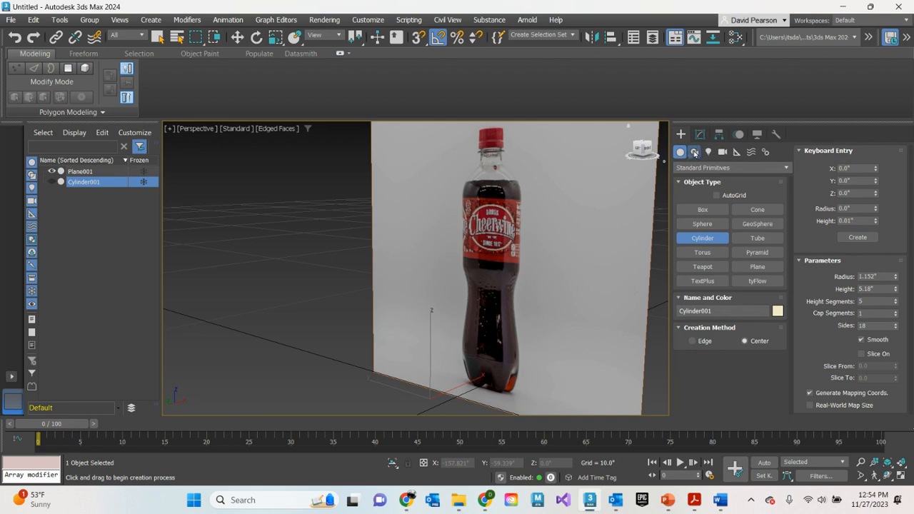
left_click(709, 225)
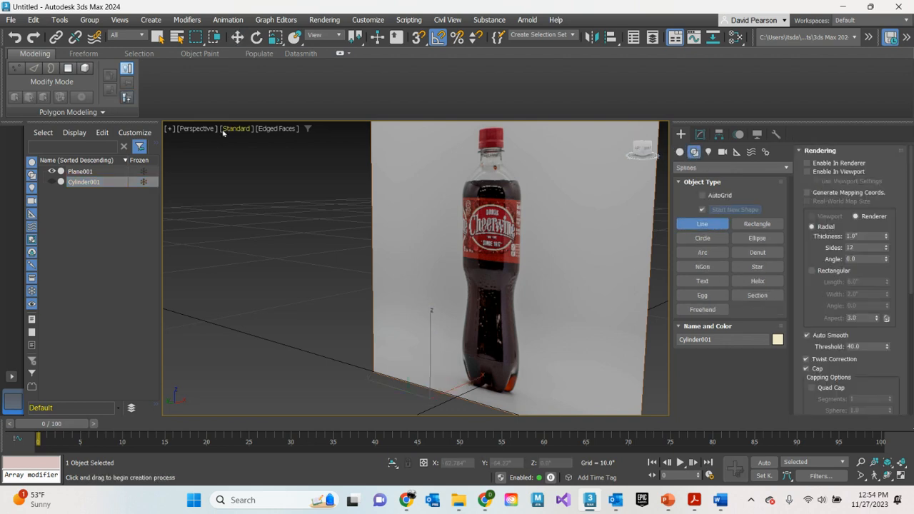
left_click(167, 129)
left_click(184, 141)
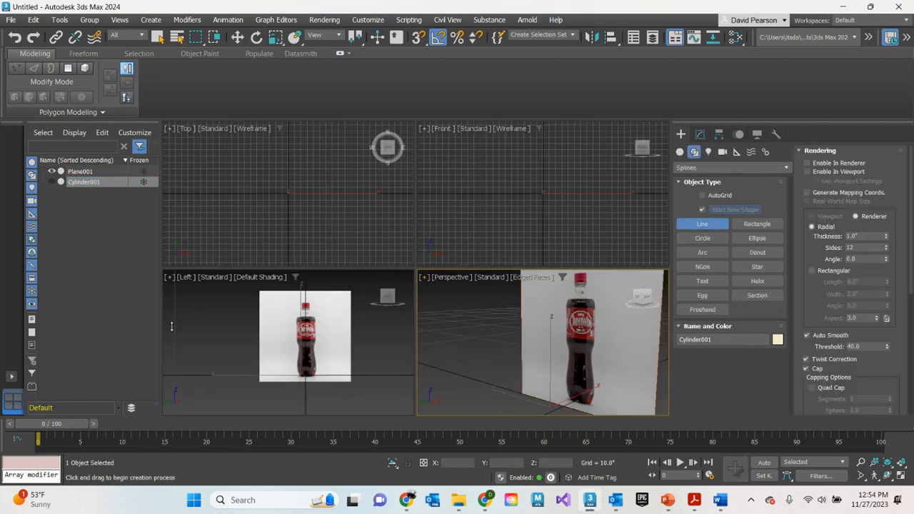
left_click(169, 277)
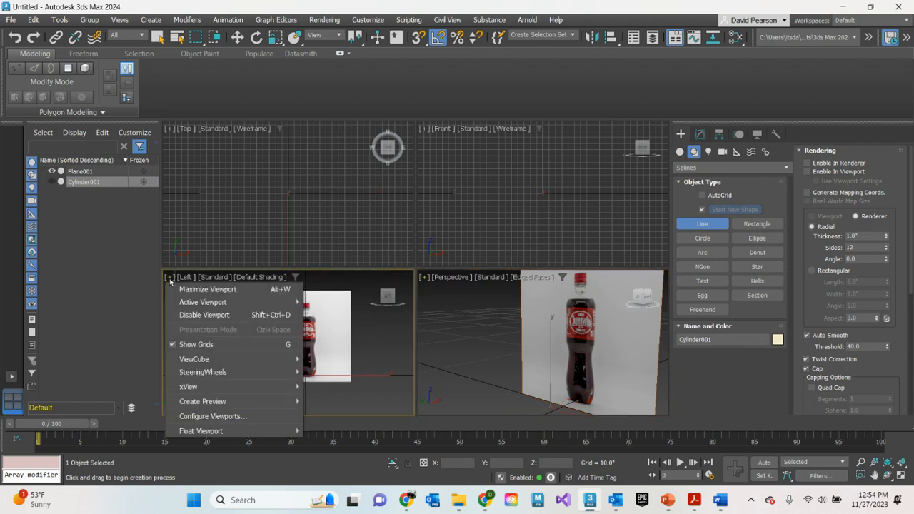
left_click(183, 293)
scroll(494, 293, "up", 5)
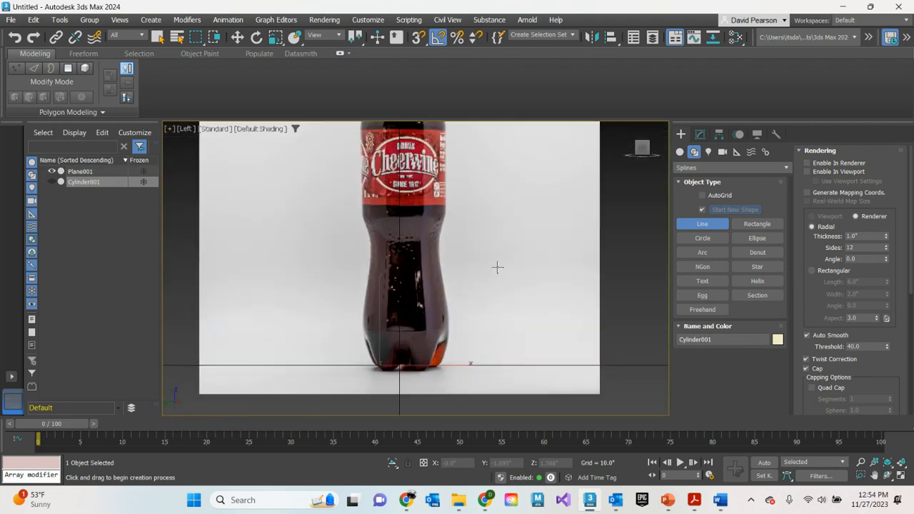
scroll(496, 267, "down", 3)
left_click(710, 227)
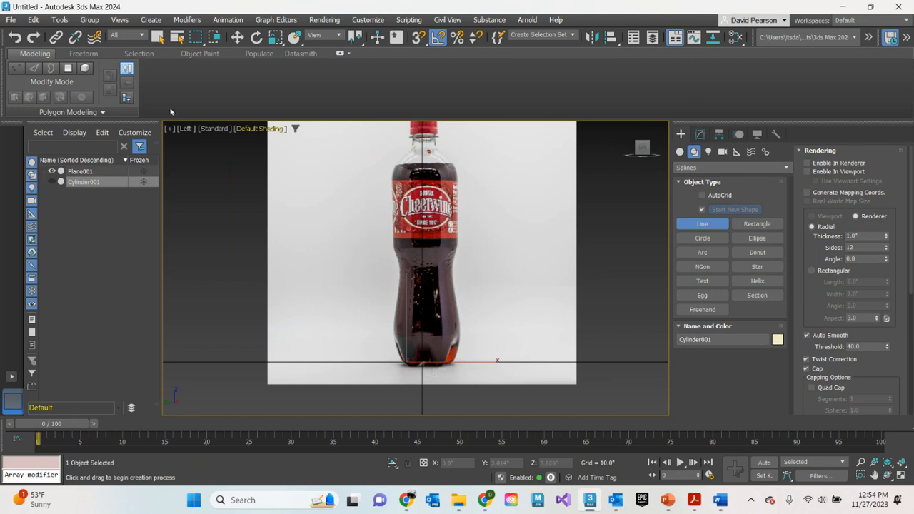
Shift the reference plane along world Y to about 0.065 inches to center the bottle on the vertical axis line
left_click(72, 172)
key("w")
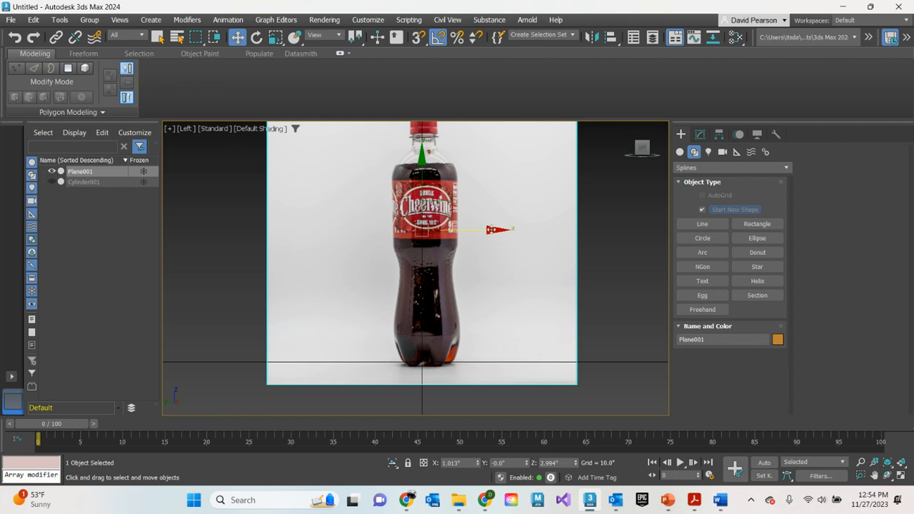
left_click_drag(490, 229, 489, 226)
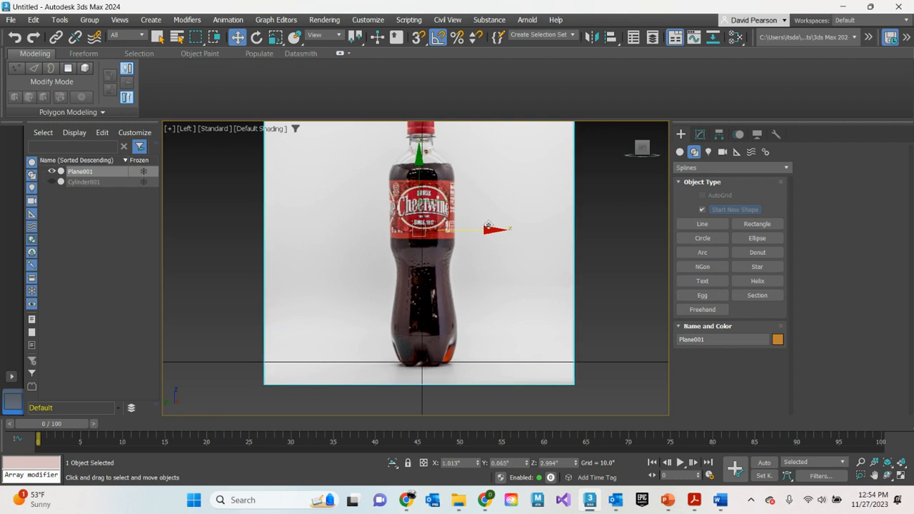
Restore the four-viewport layout and rename the reference plane as bottle ref
left_click(699, 225)
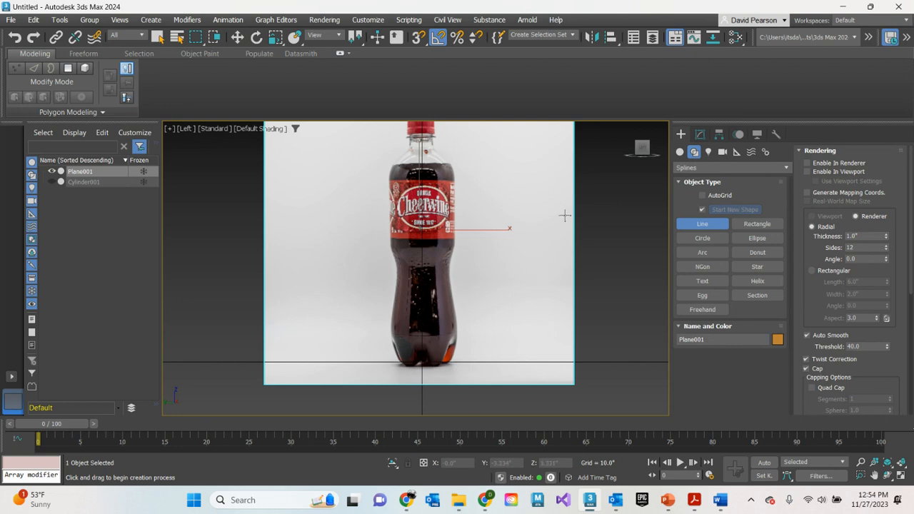
scroll(563, 210, "down", 1)
key("alt+w")
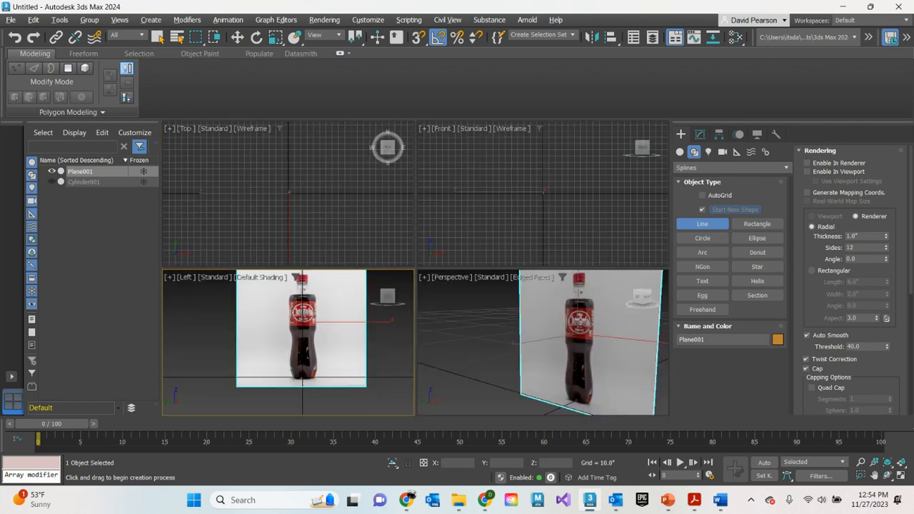
middle_click_drag(579, 321, 506, 360)
scroll(506, 359, "down", 3)
mouse_move(569, 355)
middle_mouse_down()
mouse_move(573, 327)
mouse_move(574, 348)
middle_mouse_up()
left_click(700, 135)
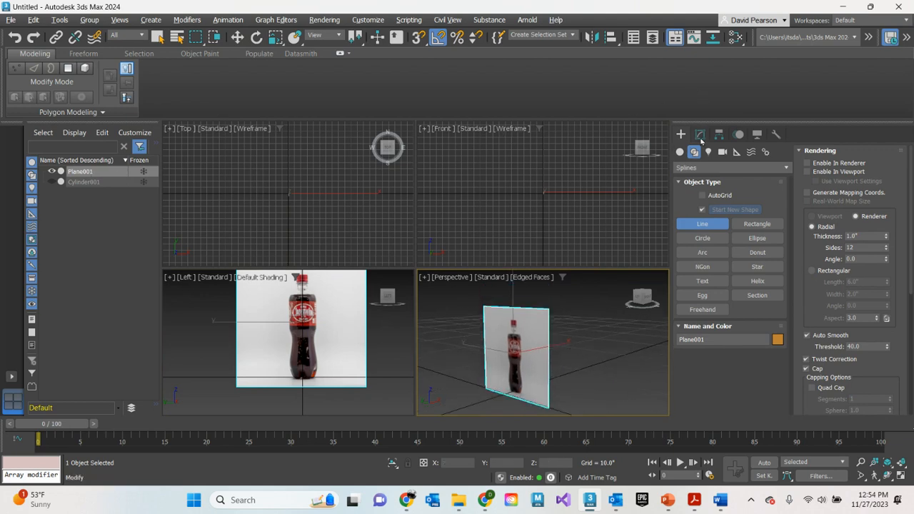
left_click(707, 152)
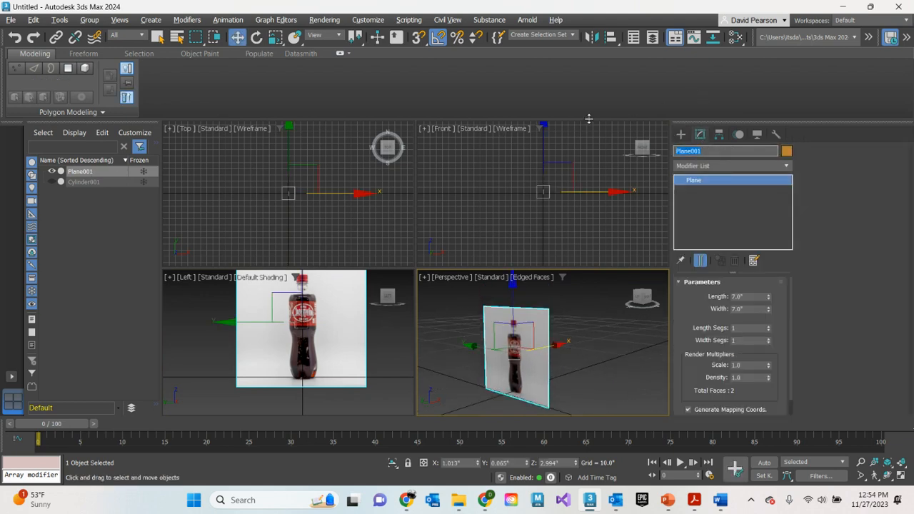
type("bottle ref")
key("Return")
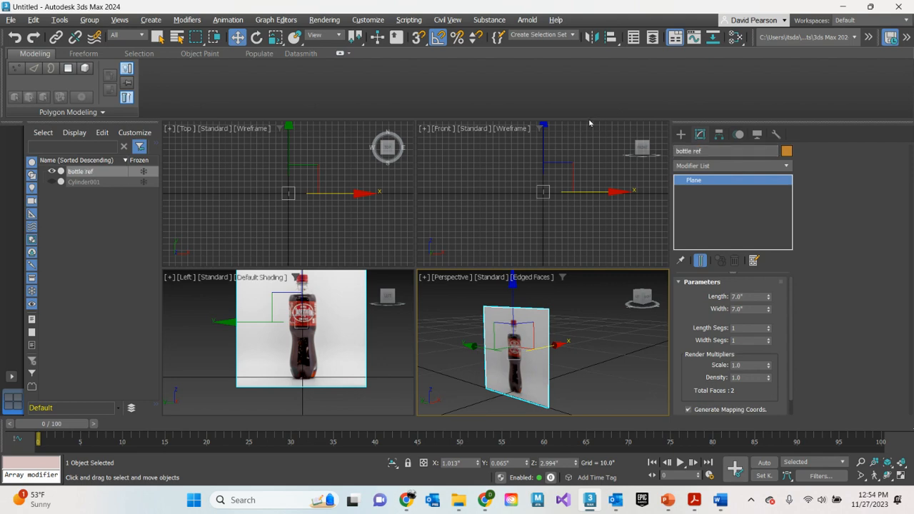